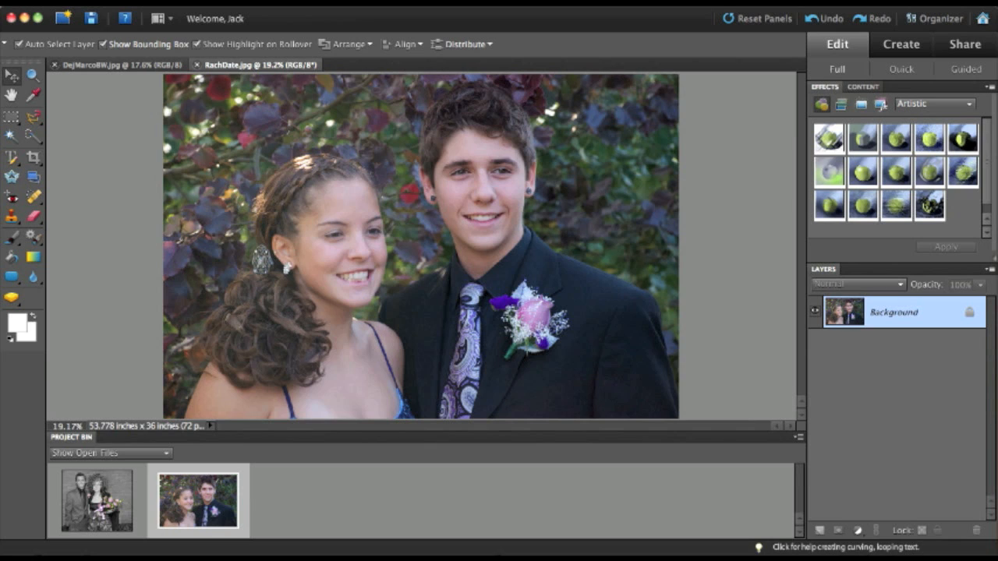
left_click(226, 3)
mouse_move(227, 15)
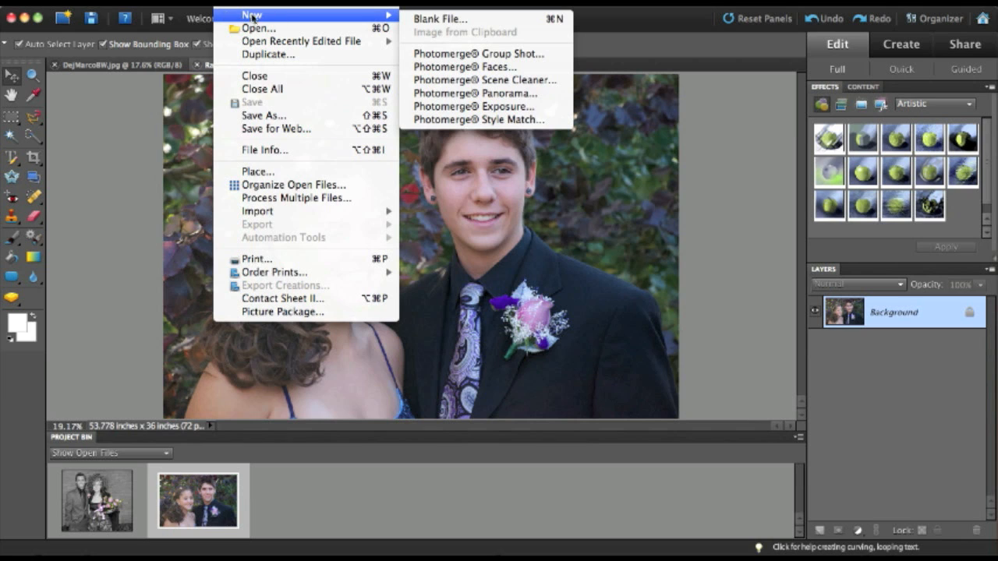
left_click(435, 20)
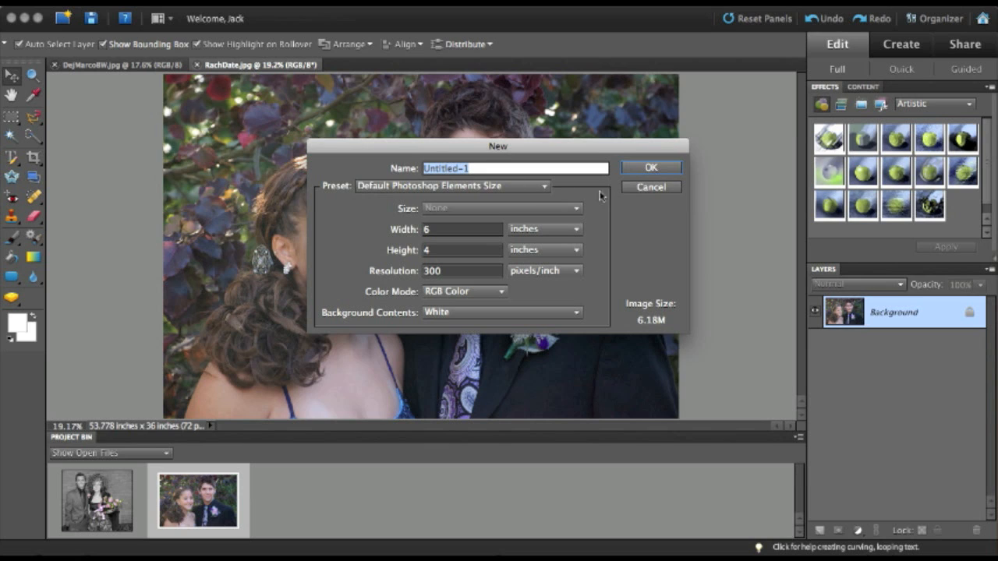
left_click(640, 190)
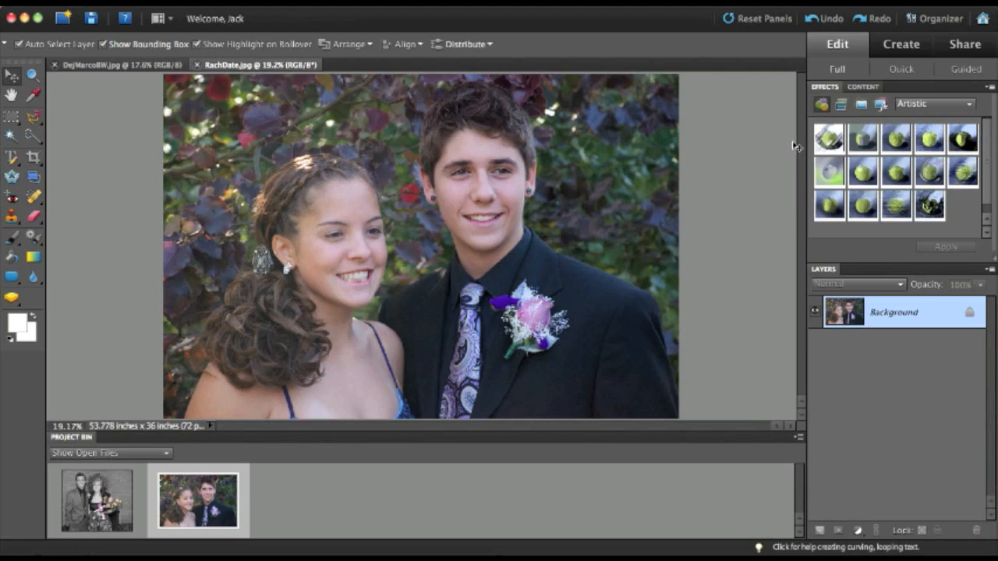
Step: Show the Frames category in the content library by type and look through the available frame designs
left_click(866, 89)
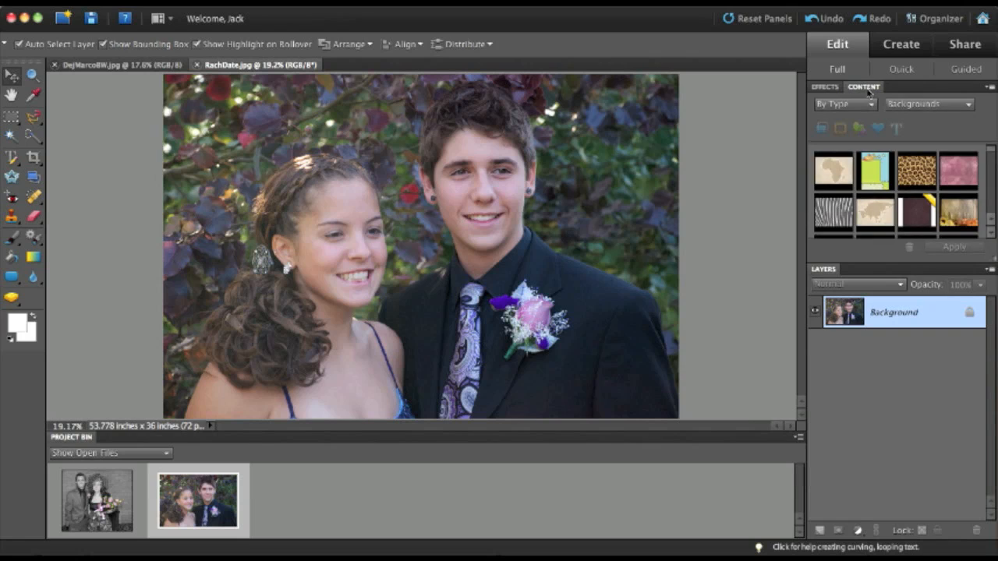
left_click(927, 108)
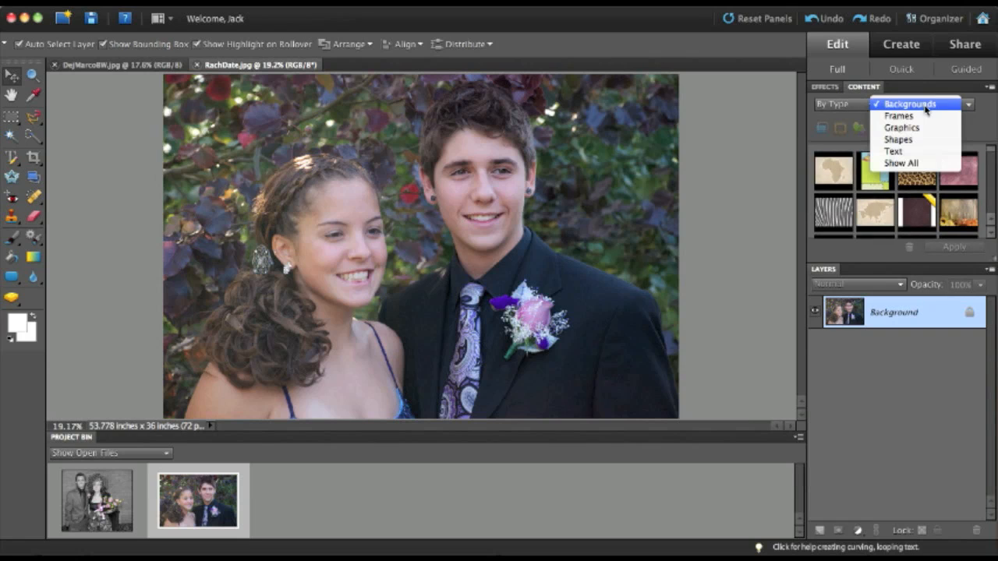
left_click(907, 117)
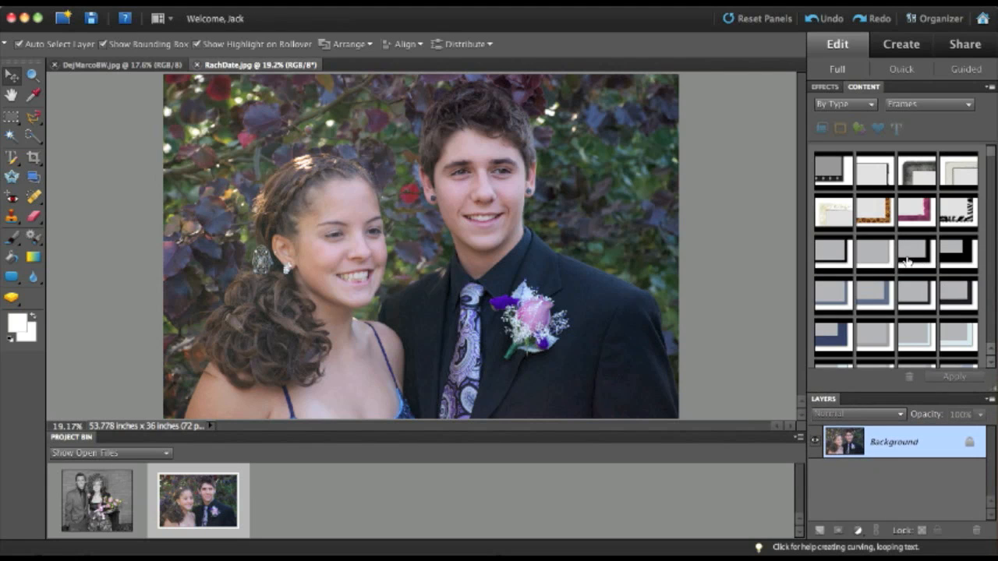
scroll(908, 262, "down", 5)
scroll(908, 262, "down", 3)
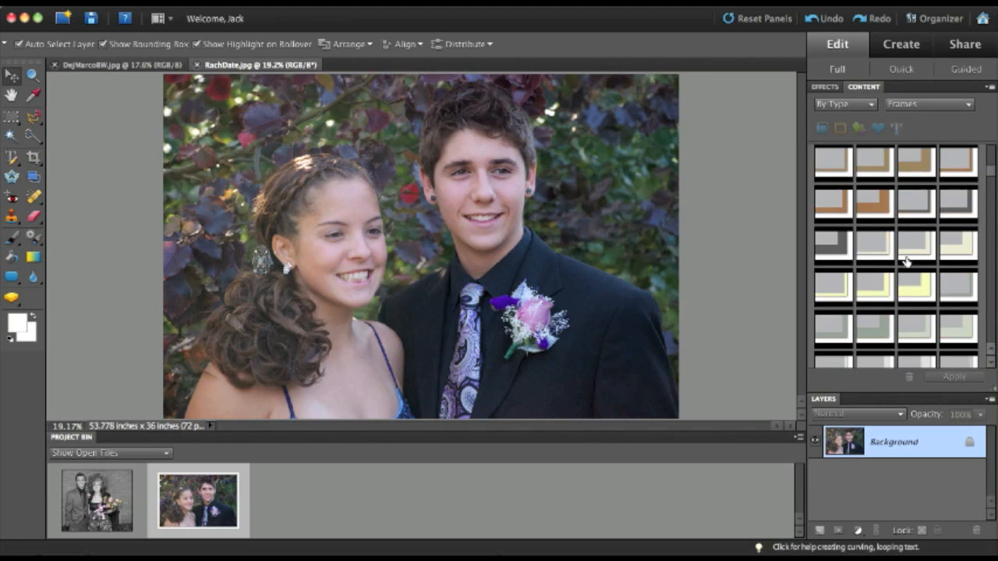
scroll(907, 262, "down", 6)
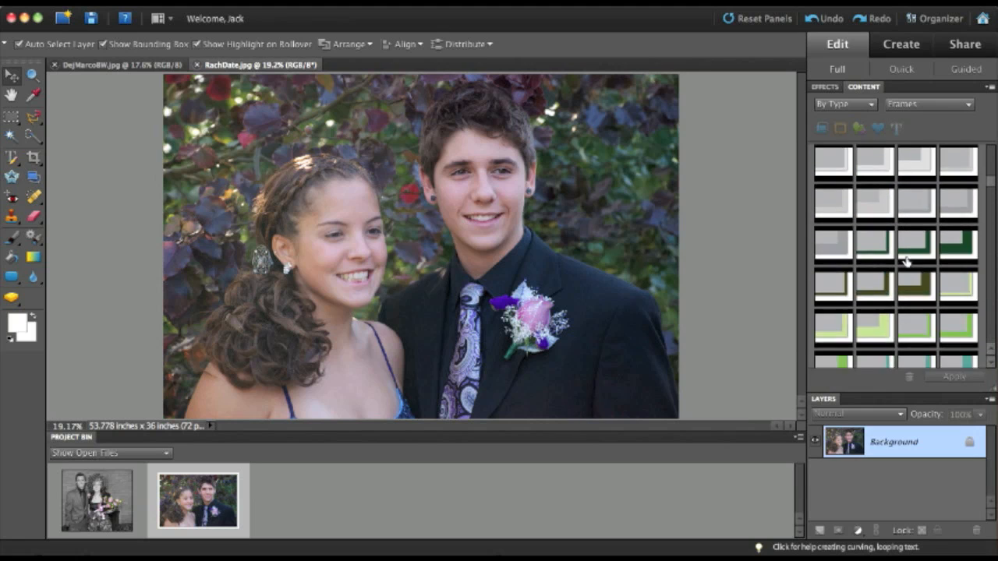
scroll(907, 262, "down", 8)
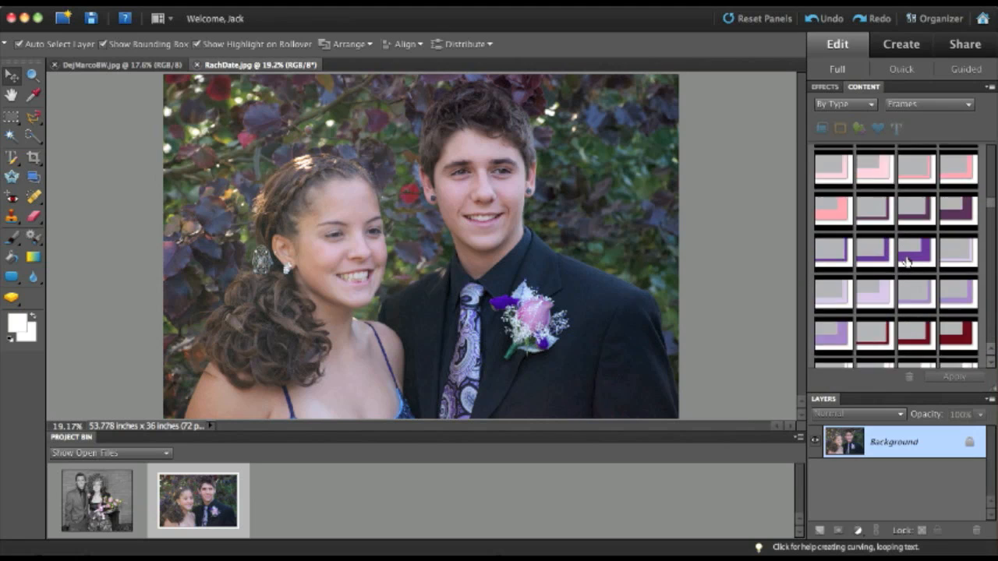
scroll(907, 262, "down", 8)
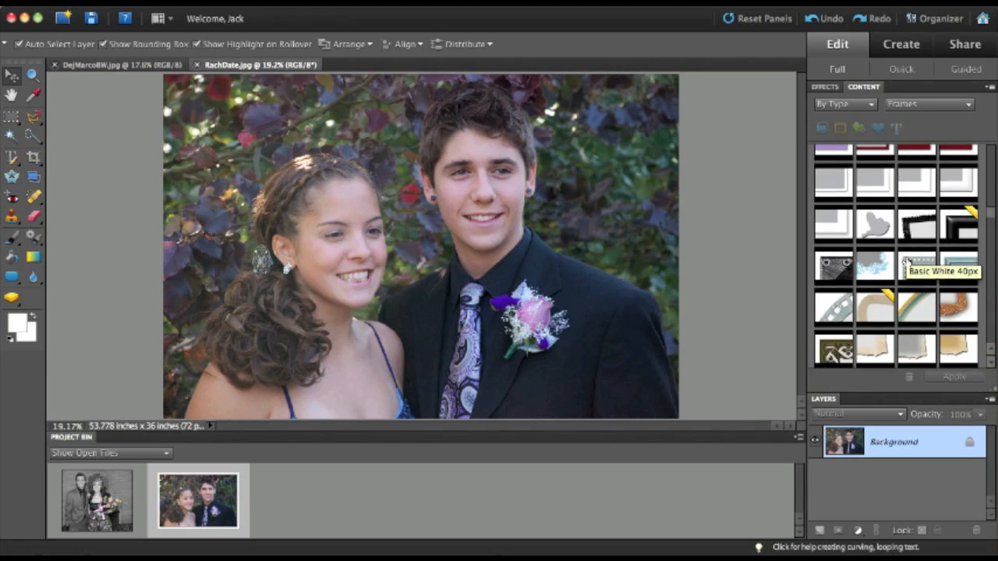
scroll(907, 263, "down", 8)
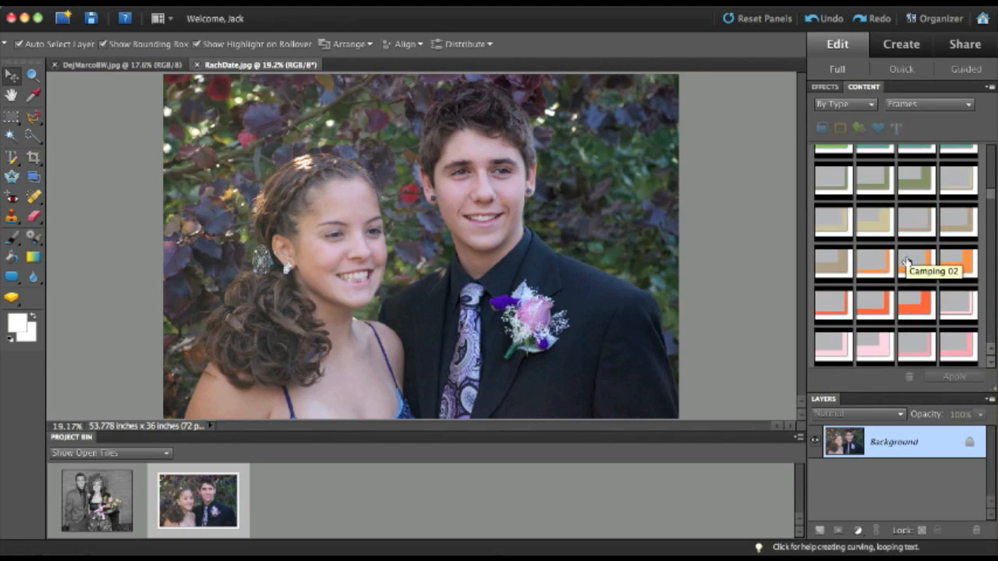
scroll(907, 262, "up", 5)
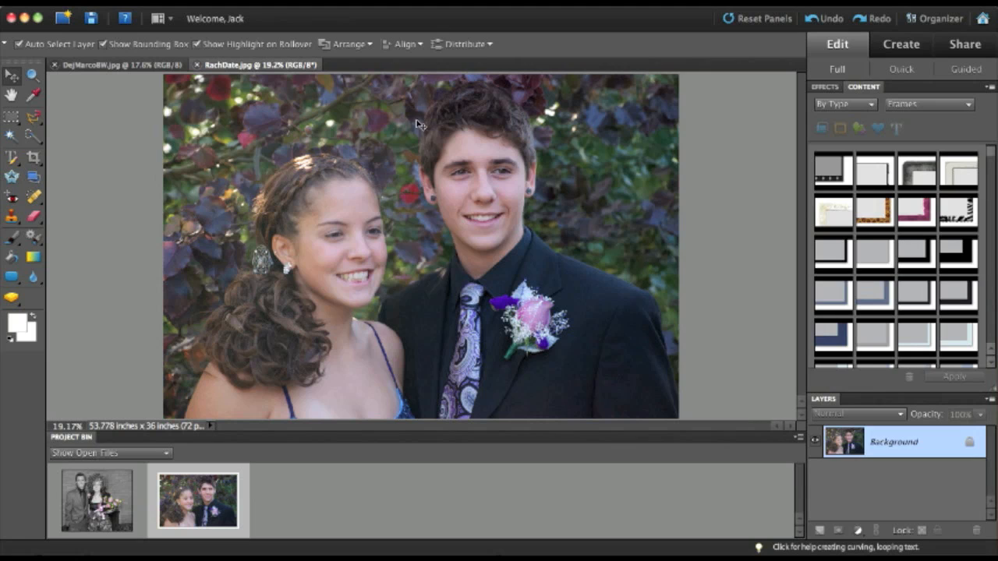
Step: Create a blank white RGB document named Frame, 1800 × 1200 pixels at 300 pixels/inch
left_click(226, 2)
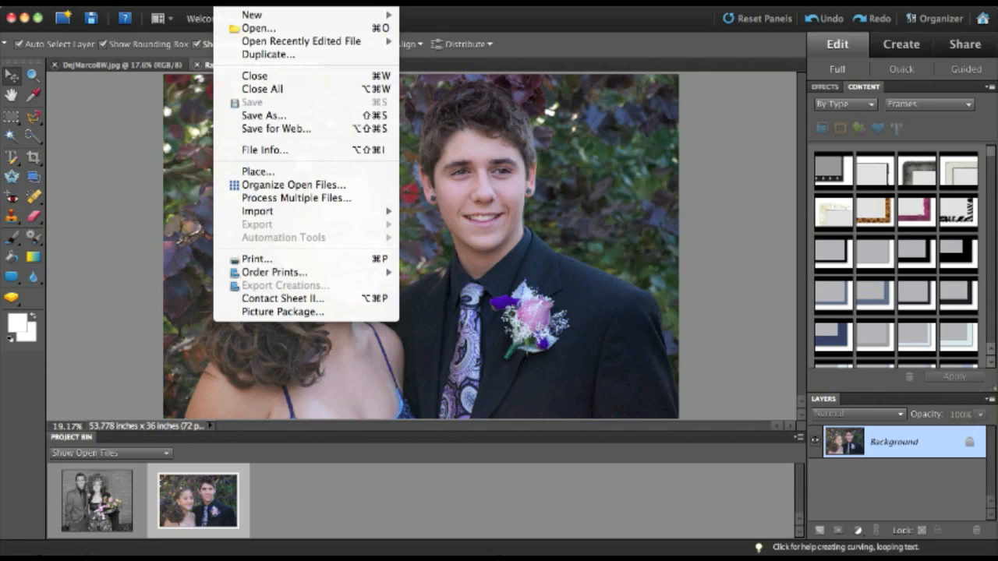
mouse_move(239, 15)
left_click(422, 18)
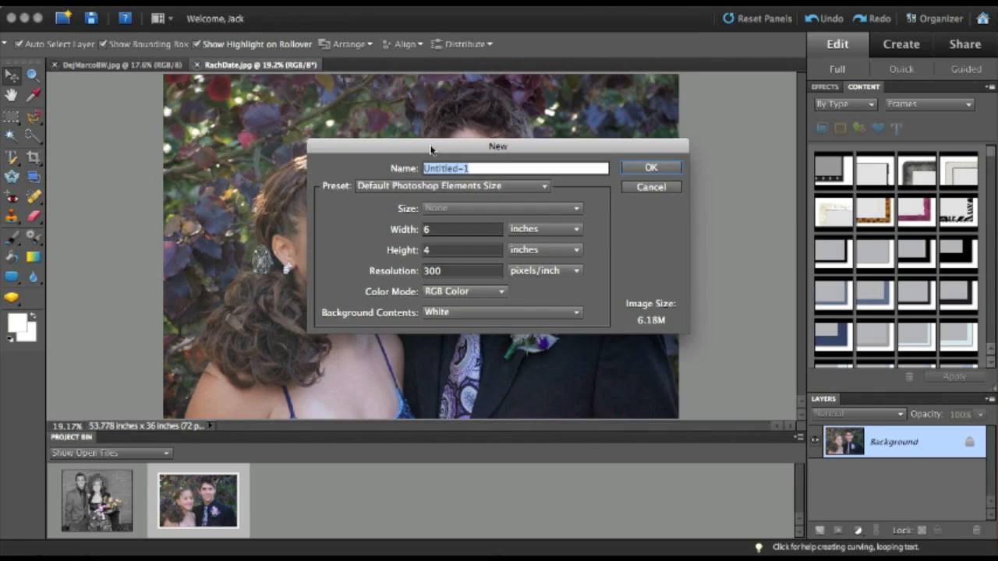
left_click_drag(432, 148, 381, 124)
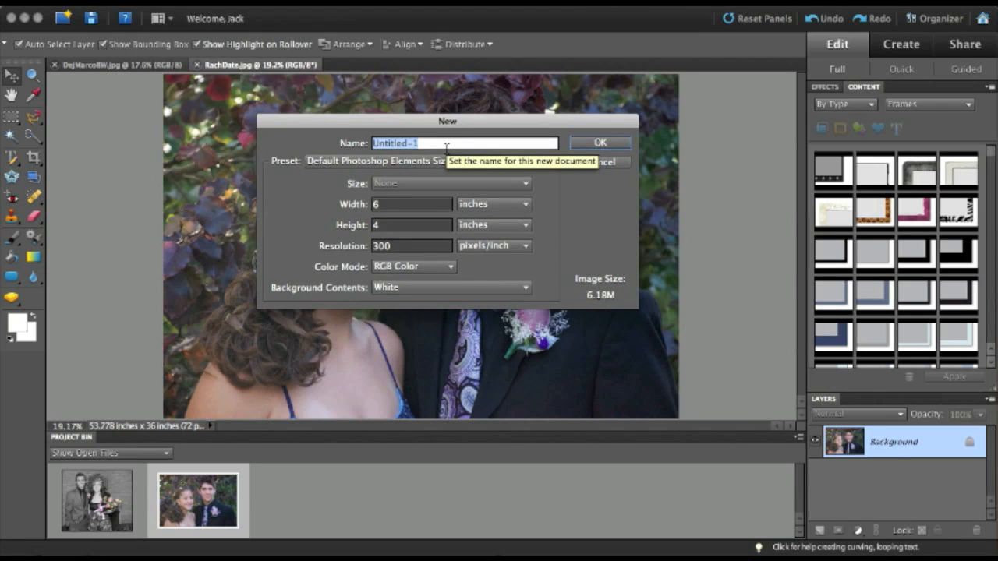
type("Frame")
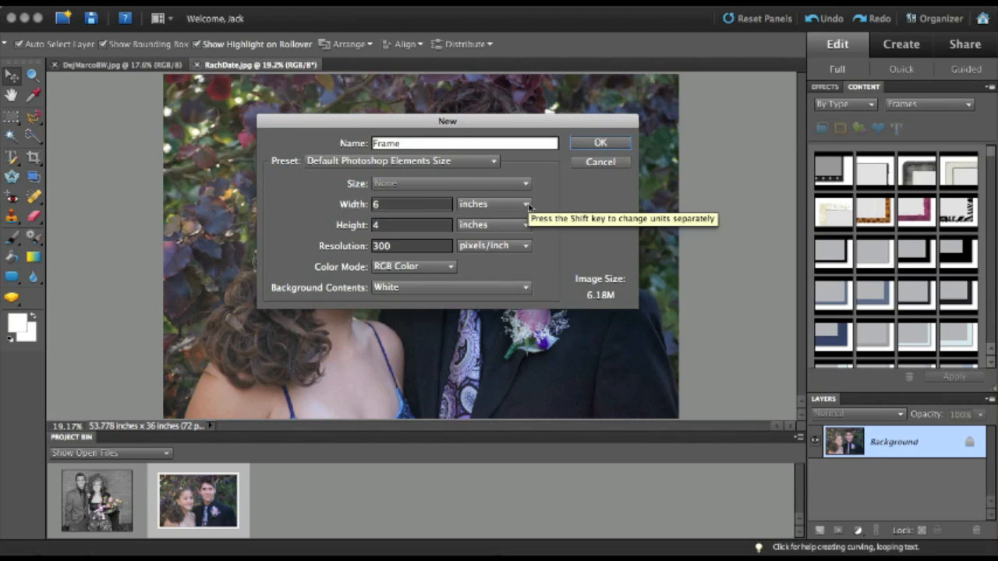
left_click(529, 204)
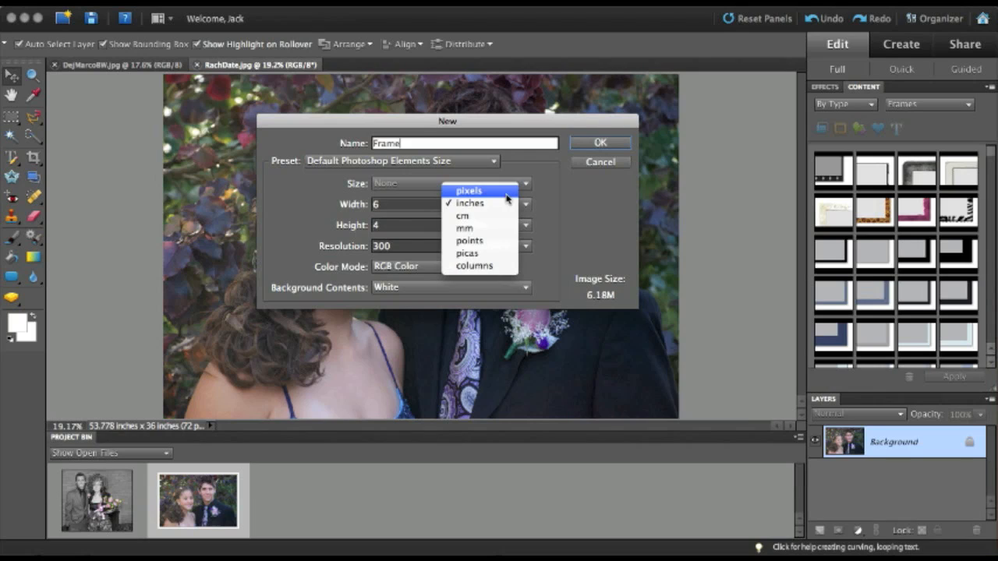
left_click(507, 193)
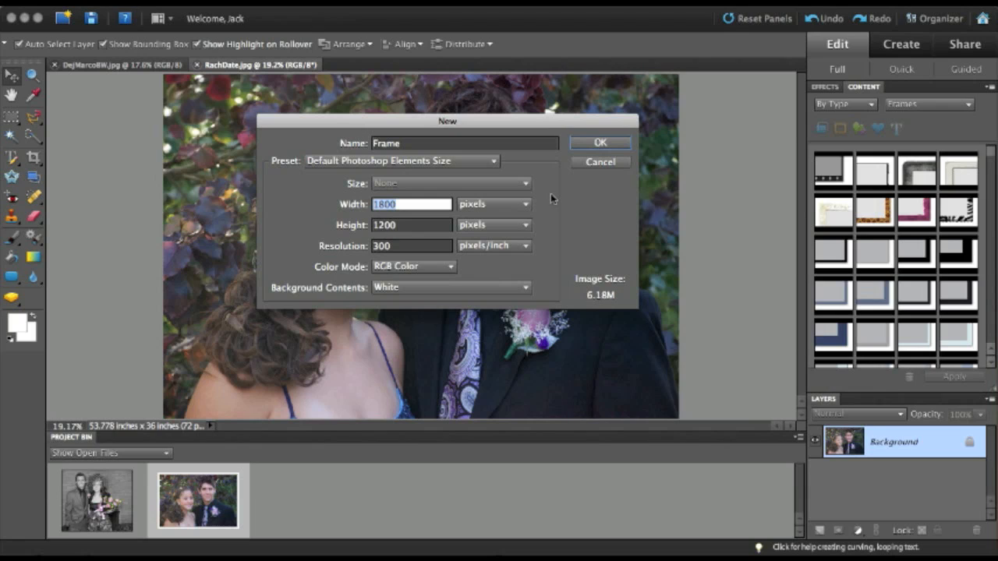
left_click(586, 144)
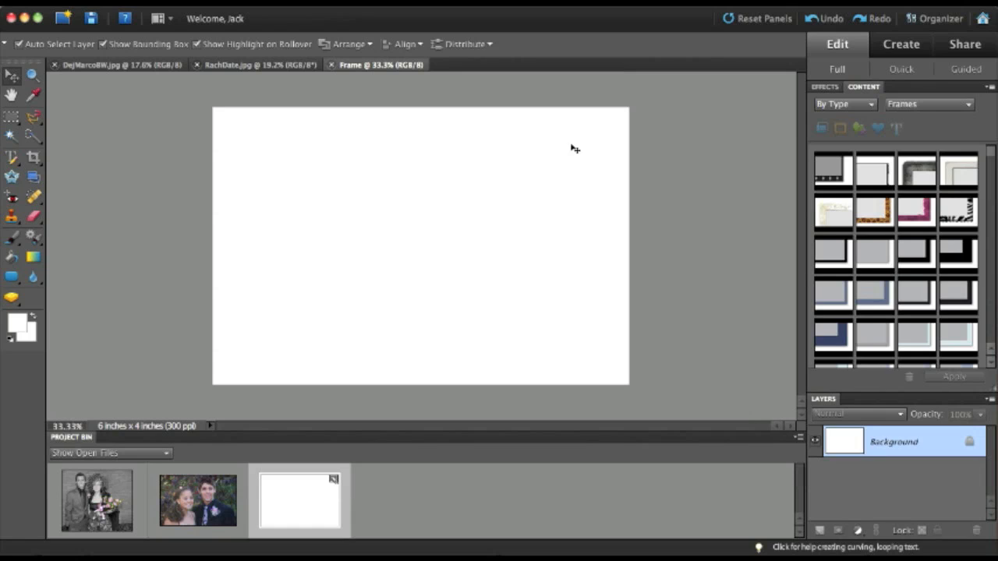
Step: Place the Basic Black 20px frame in the blank document and enlarge its inner placeholder to about 113.6%
left_click(916, 249)
left_click_drag(916, 250, 423, 226)
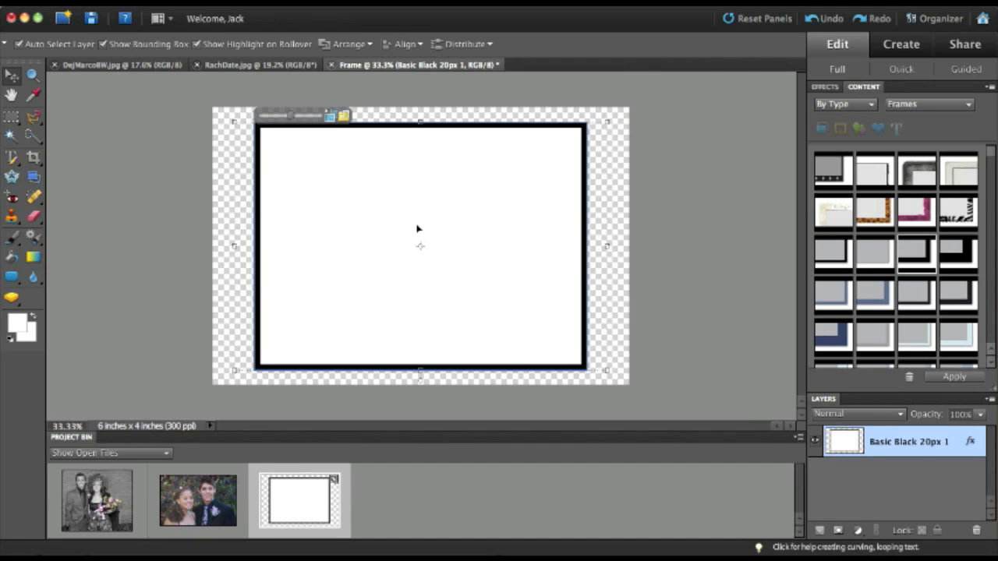
left_click_drag(610, 122, 637, 114)
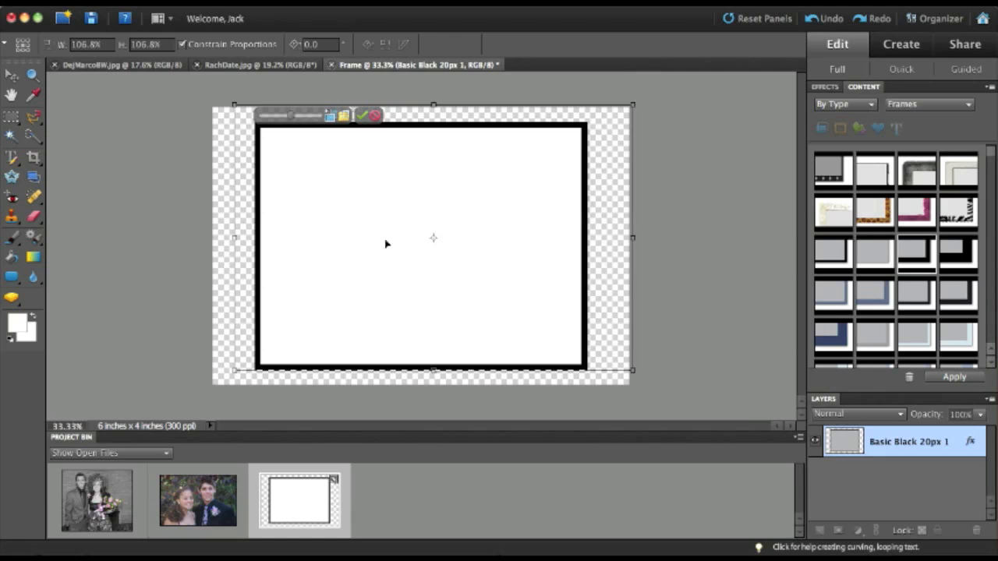
left_click_drag(233, 371, 208, 386)
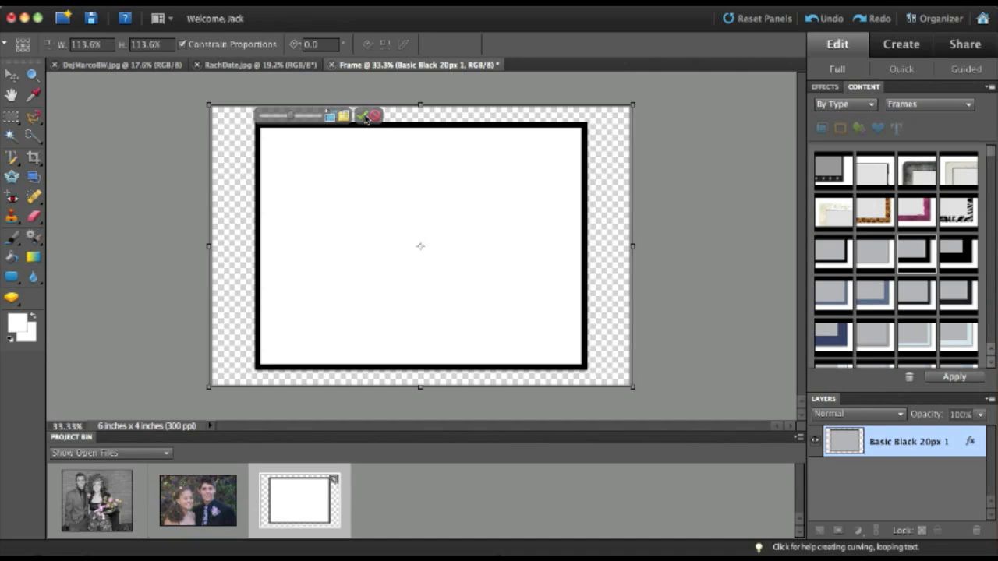
left_click(362, 116)
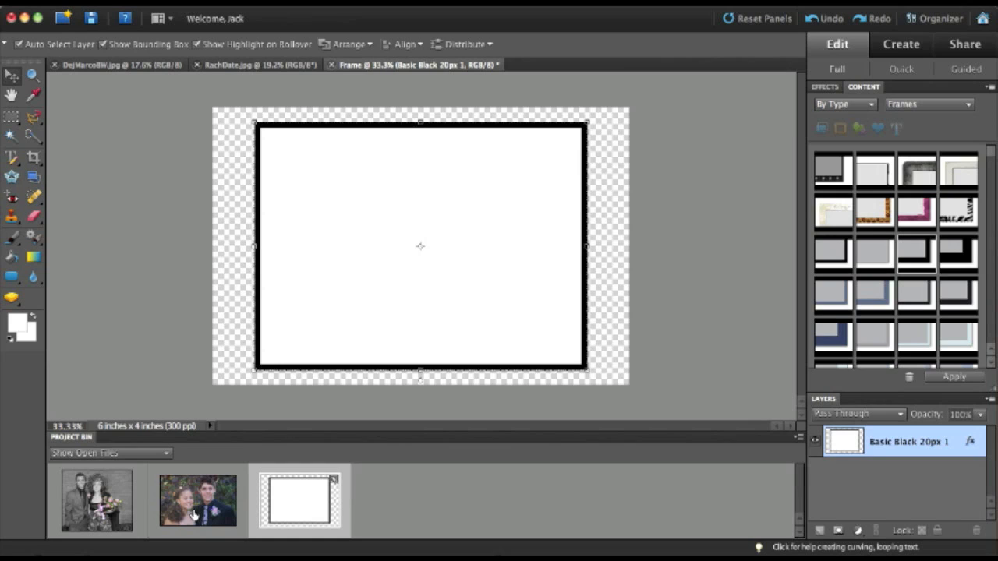
Step: Put the RachDate.jpg photo into the black frame, scale it to about 44.5% and position it to fill the frame
left_click_drag(195, 510, 407, 227)
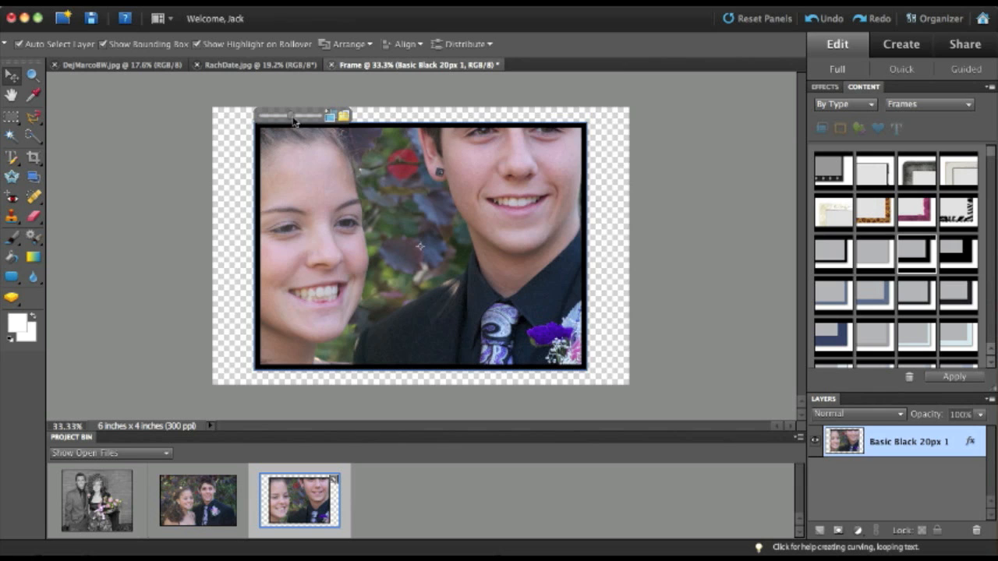
left_click_drag(290, 119, 248, 119)
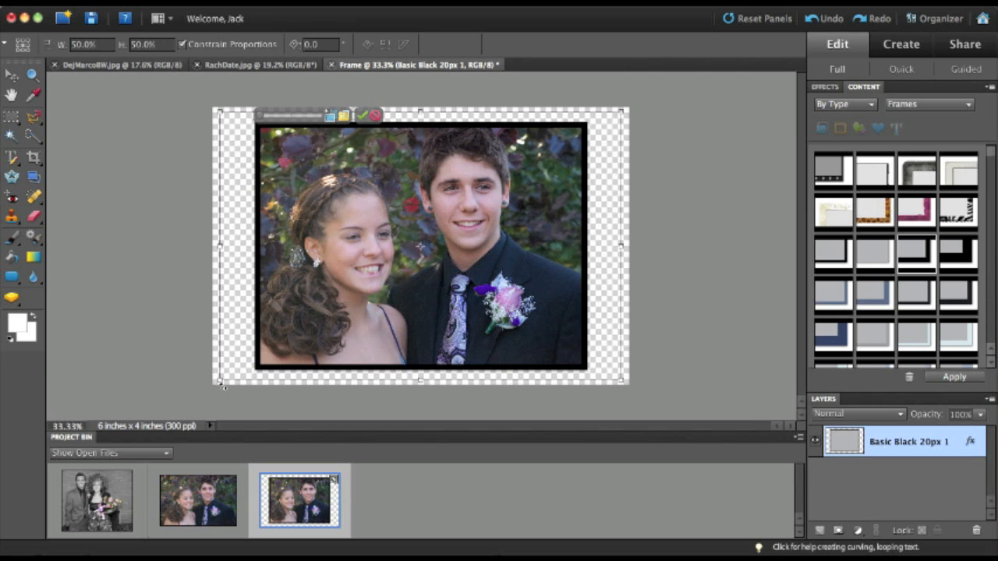
mouse_move(219, 382)
left_mouse_down()
mouse_move(228, 374)
mouse_move(220, 382)
left_mouse_up()
left_click_drag(220, 379, 271, 357)
left_click_drag(318, 327, 309, 342)
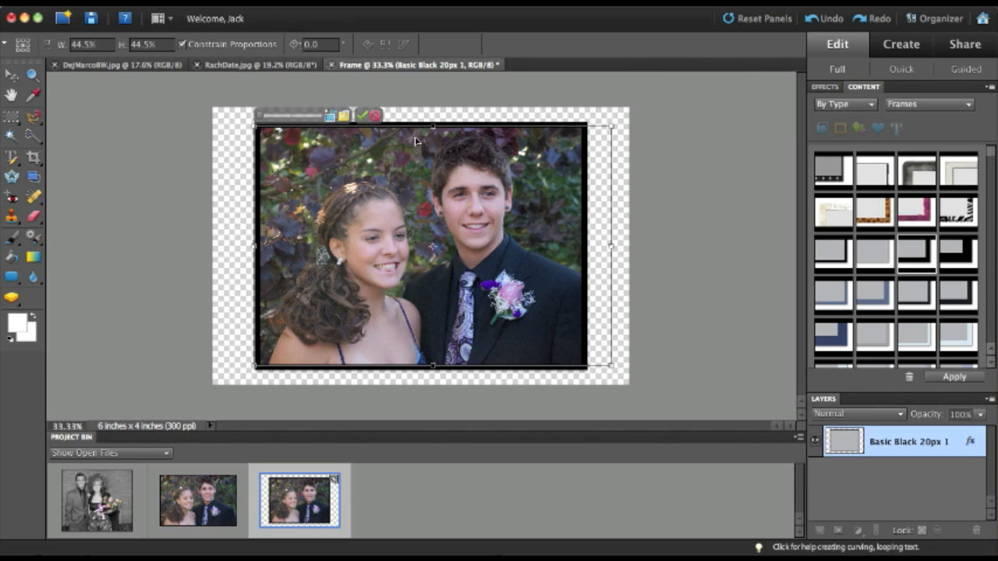
left_click(362, 115)
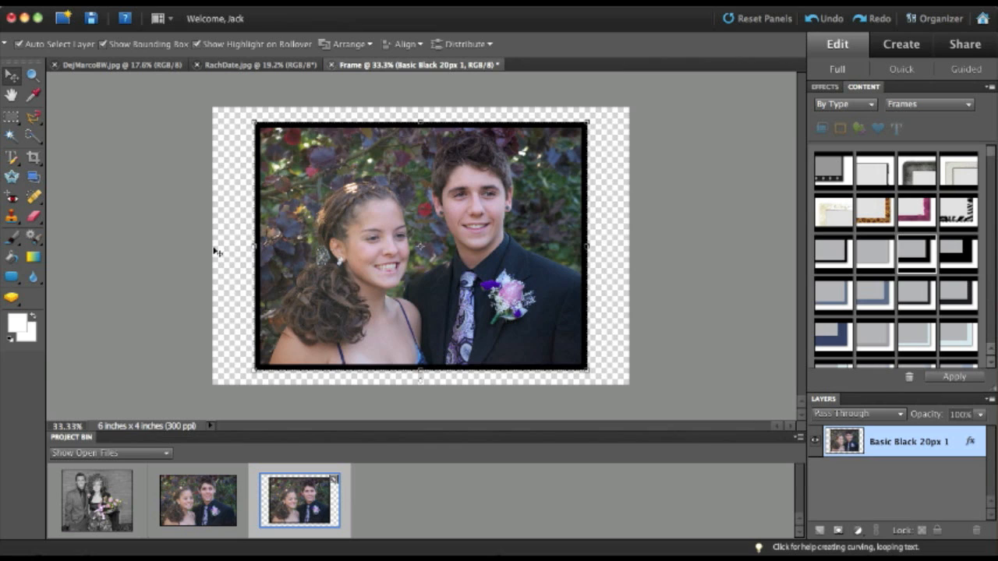
left_click(35, 158)
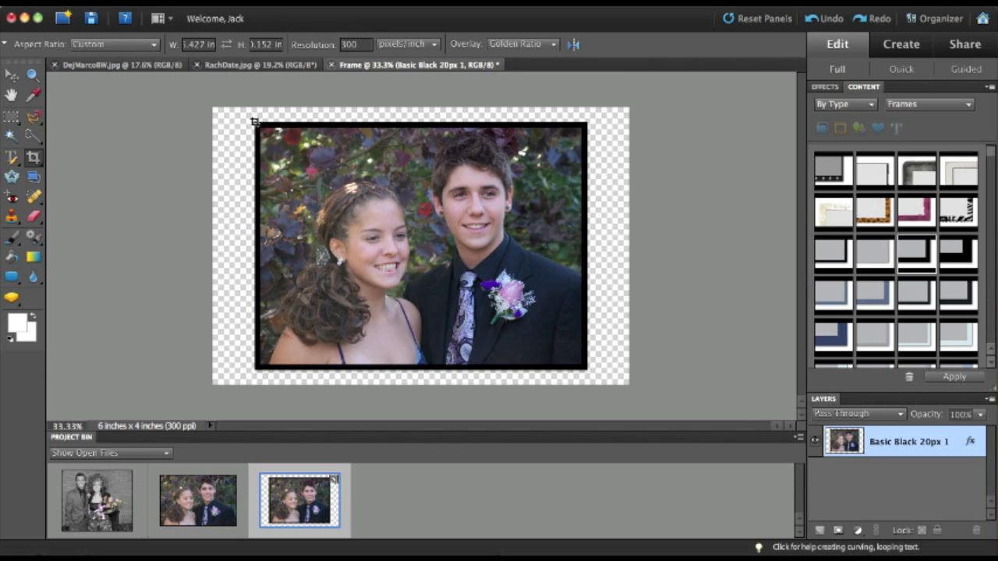
mouse_move(257, 127)
left_mouse_down()
mouse_move(383, 158)
mouse_move(562, 284)
mouse_move(616, 359)
mouse_move(581, 363)
mouse_move(578, 395)
mouse_move(584, 403)
mouse_move(617, 394)
mouse_move(585, 394)
left_mouse_up()
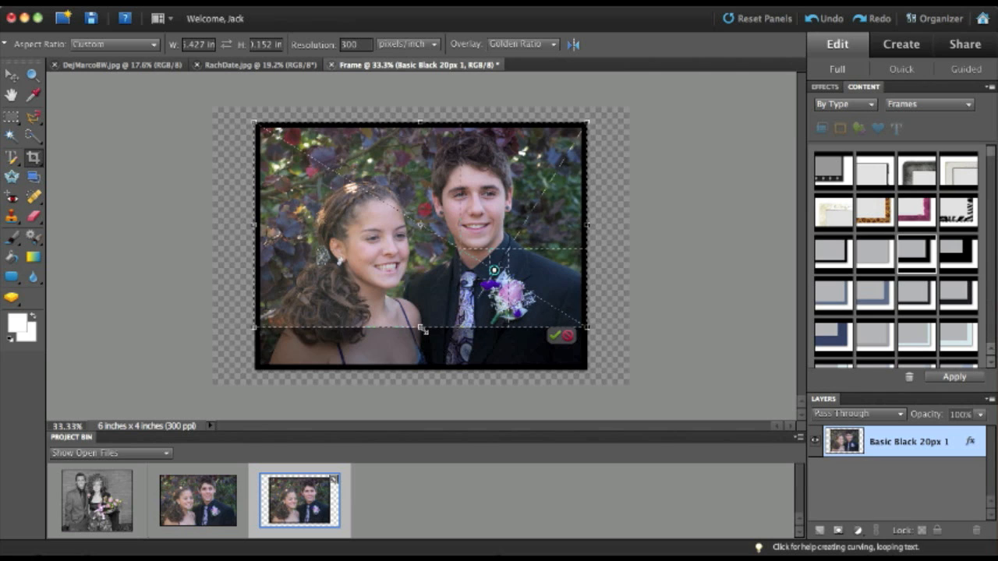
left_click_drag(423, 330, 422, 342)
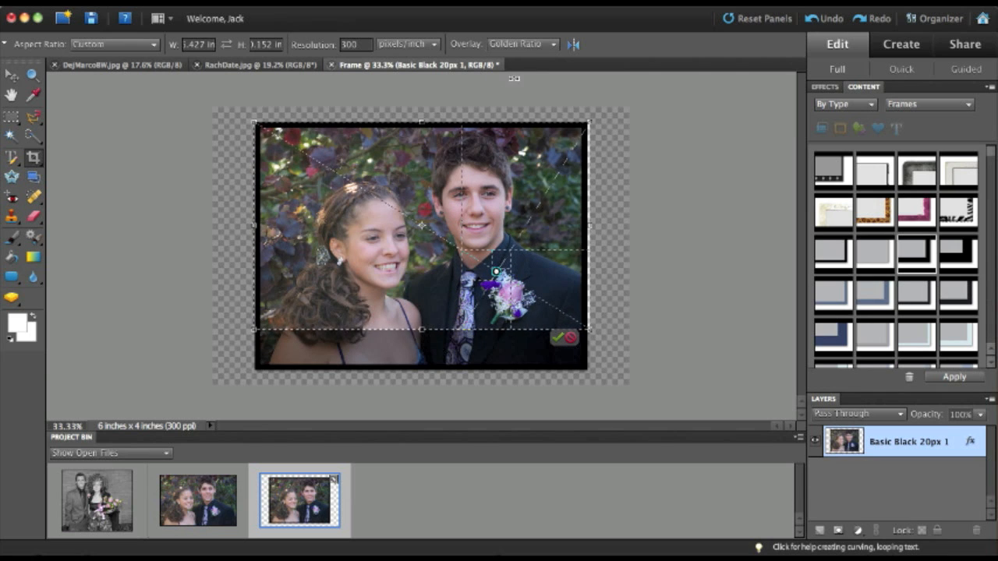
left_click(550, 45)
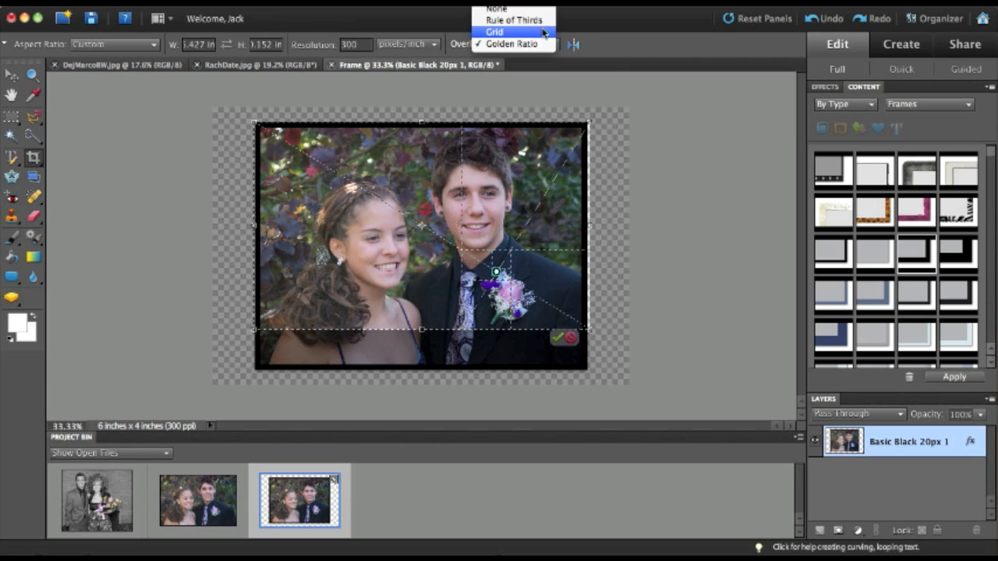
left_click(544, 32)
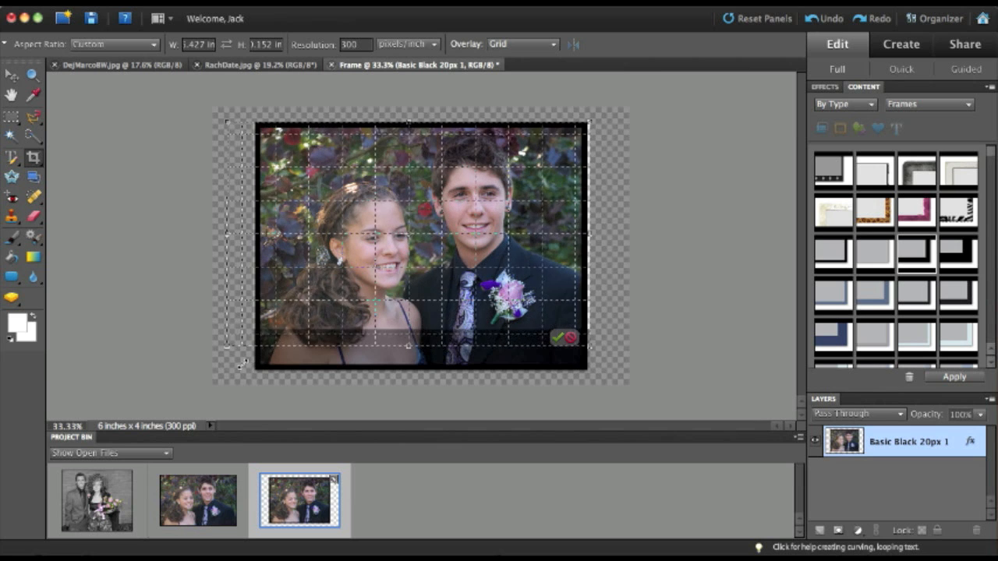
left_click_drag(272, 350, 316, 347)
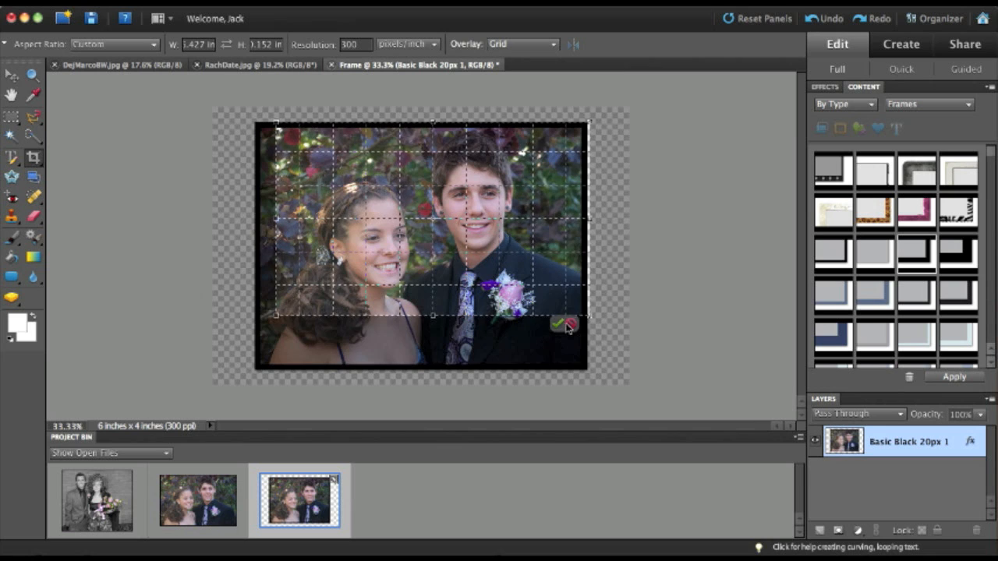
left_click(567, 329)
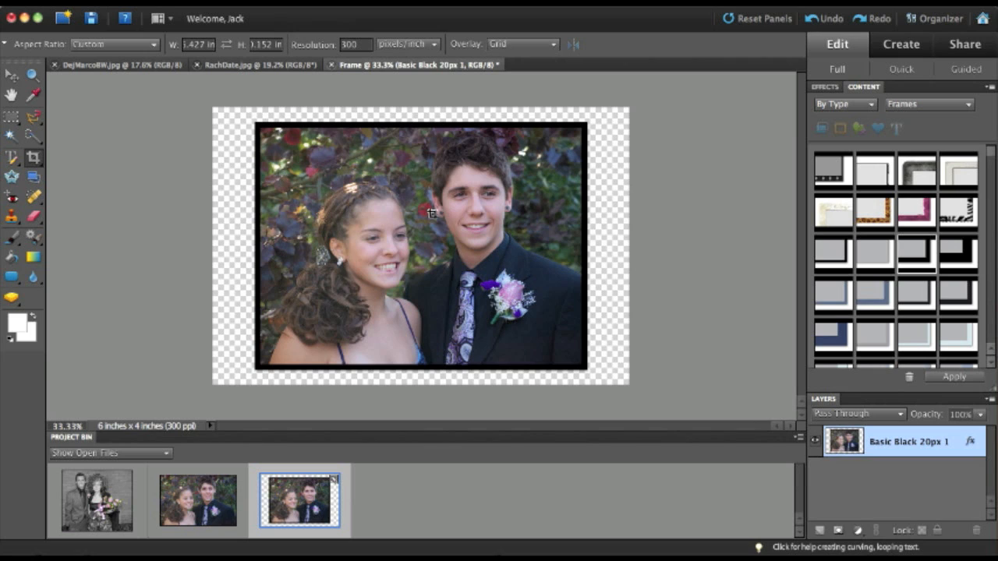
Step: Create a blank white RGB document, 800 × 600 pixels at 300 pixels/inch
left_click(223, 2)
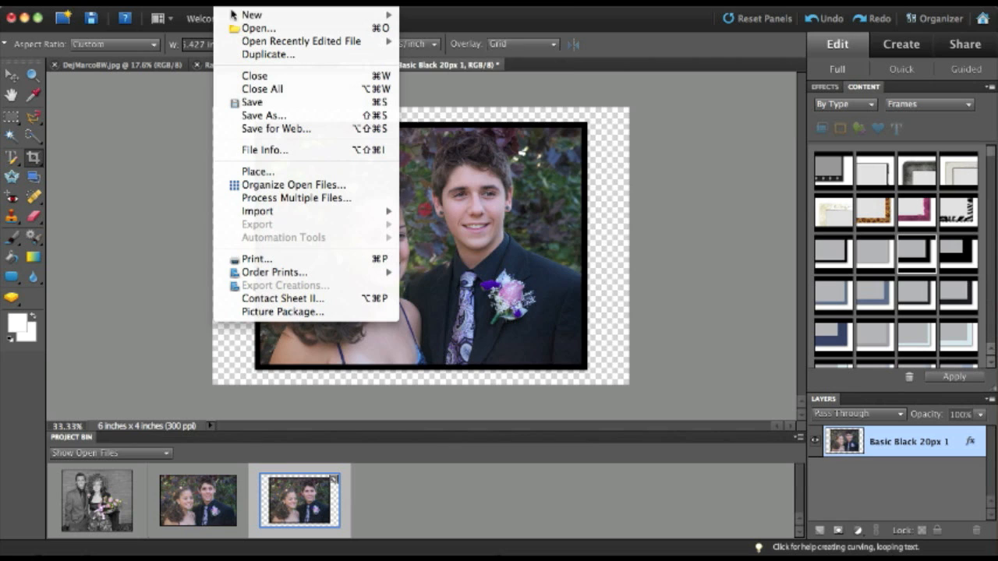
mouse_move(242, 15)
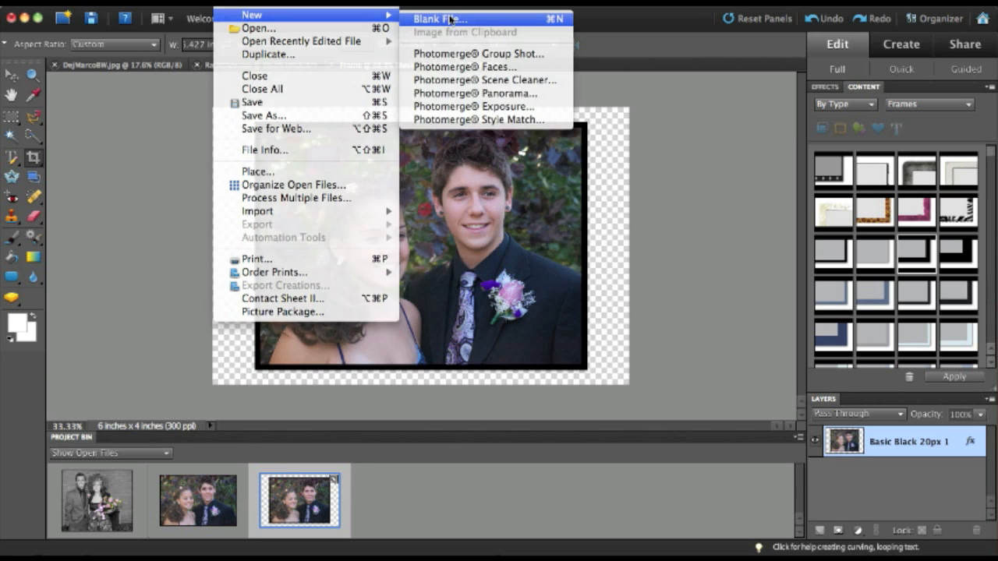
left_click(450, 19)
left_click(528, 207)
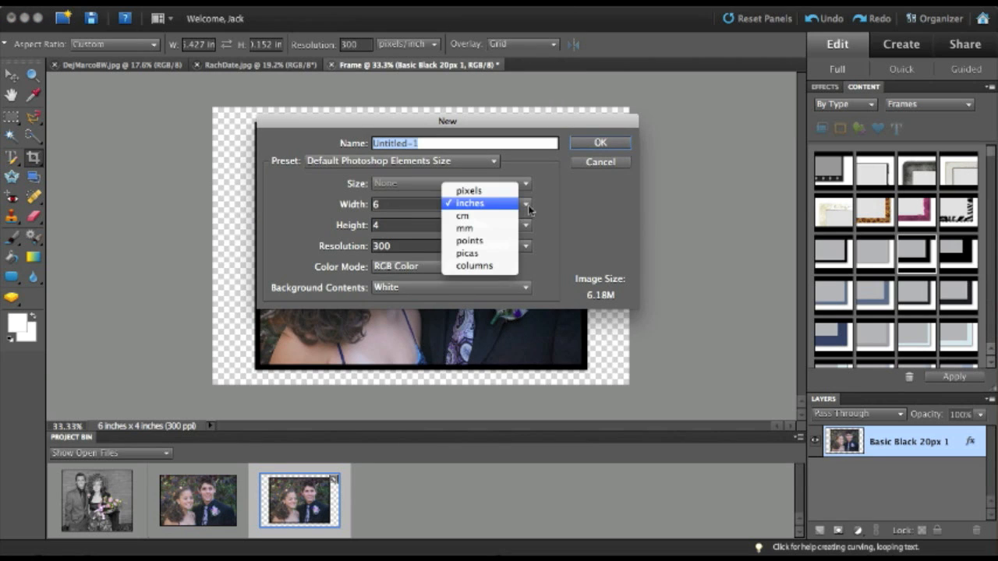
left_click(510, 191)
double_click(418, 206)
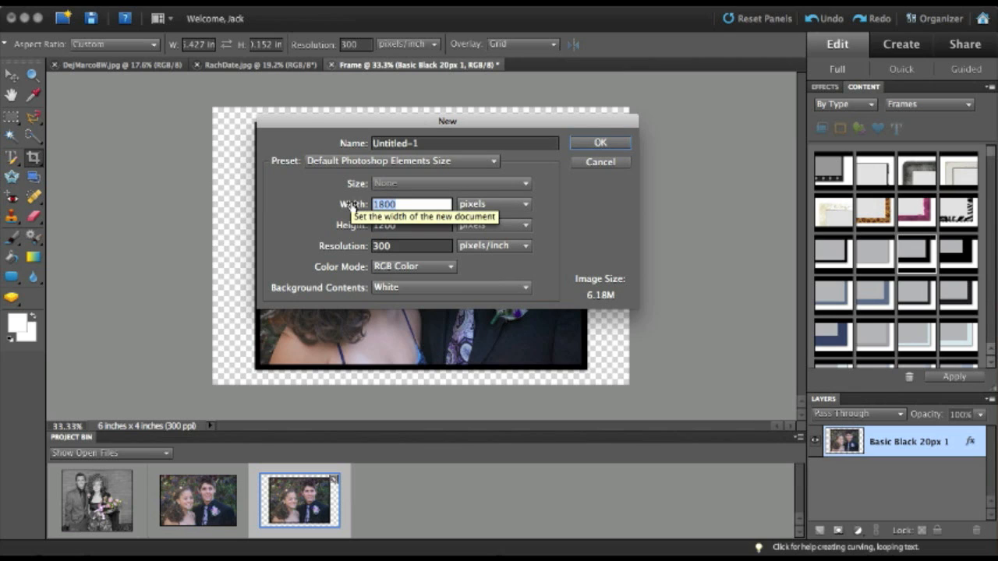
type("800")
key("Tab")
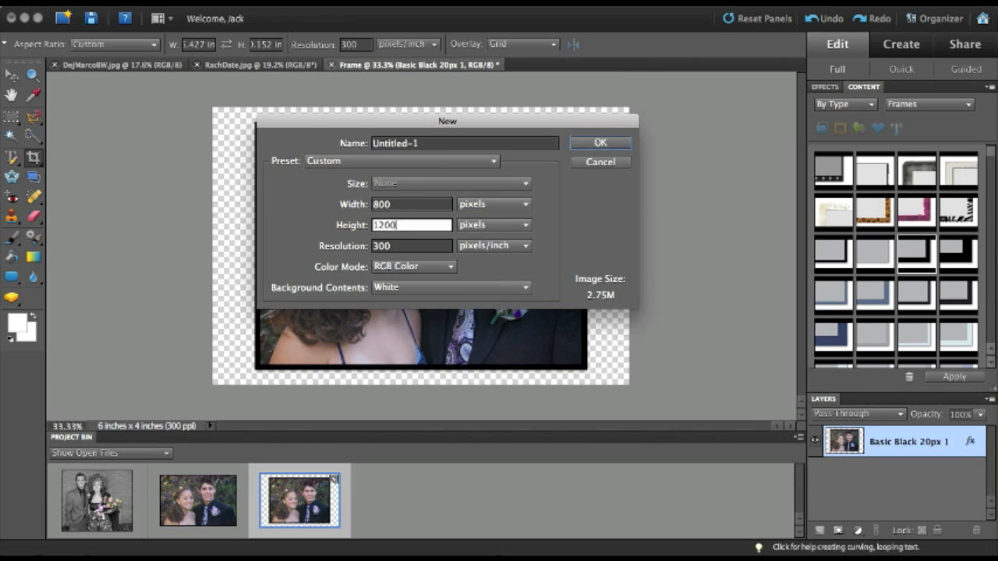
type("600")
left_click(584, 145)
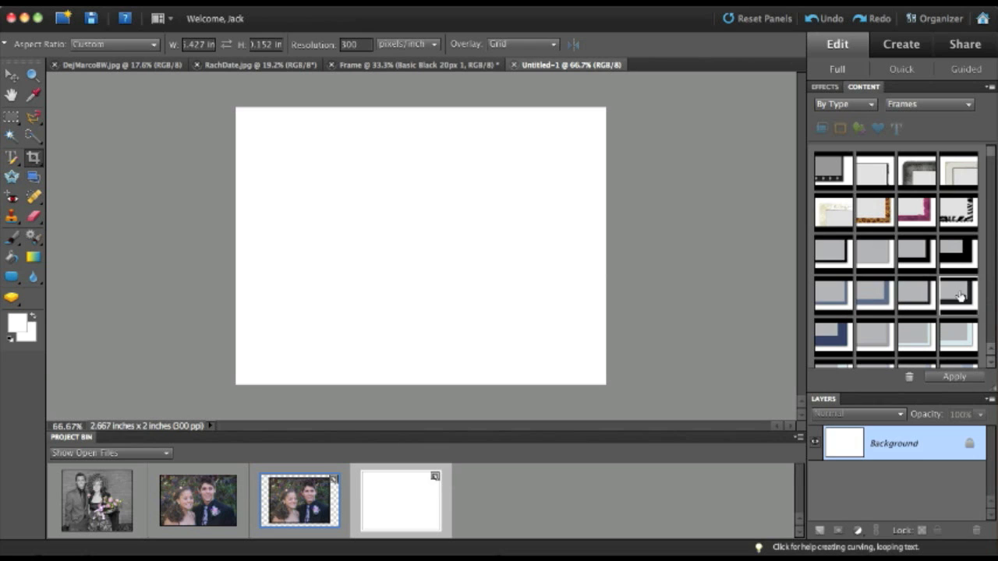
Step: Place the Basic Blue Dark2 20px frame in the blank document and enlarge its inner placeholder to about 115.3%
left_click_drag(958, 297, 401, 209)
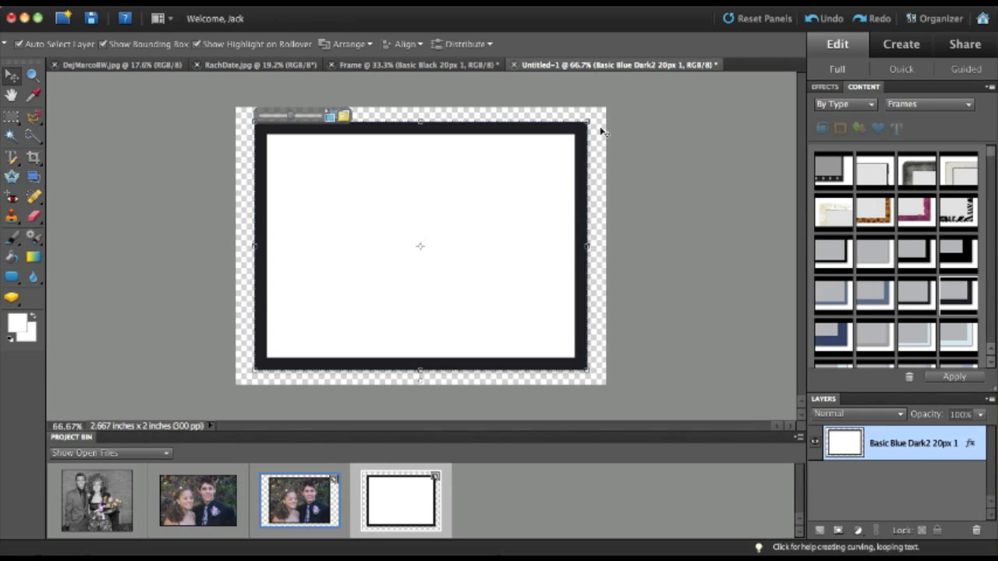
left_click_drag(589, 120, 613, 104)
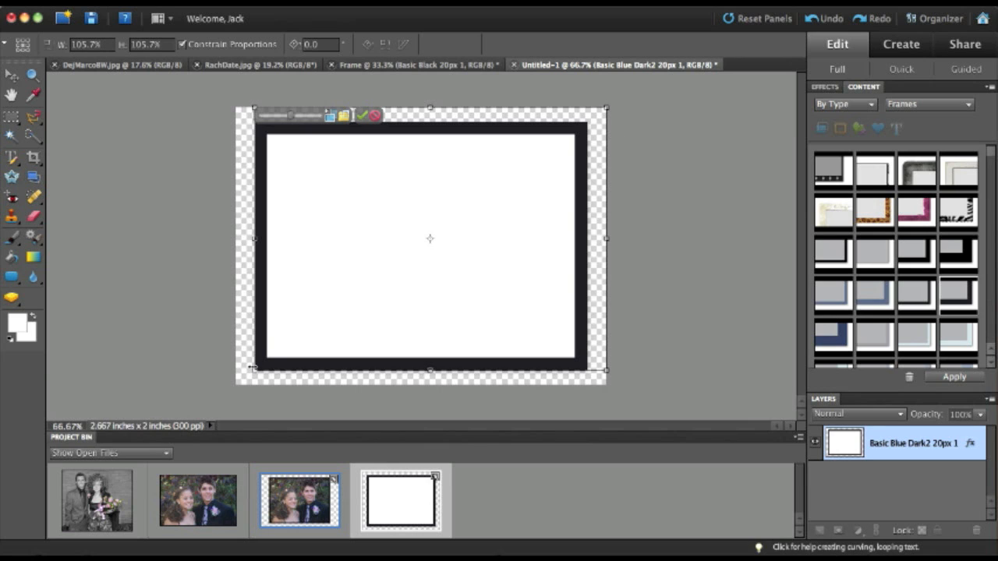
left_click_drag(244, 375, 220, 381)
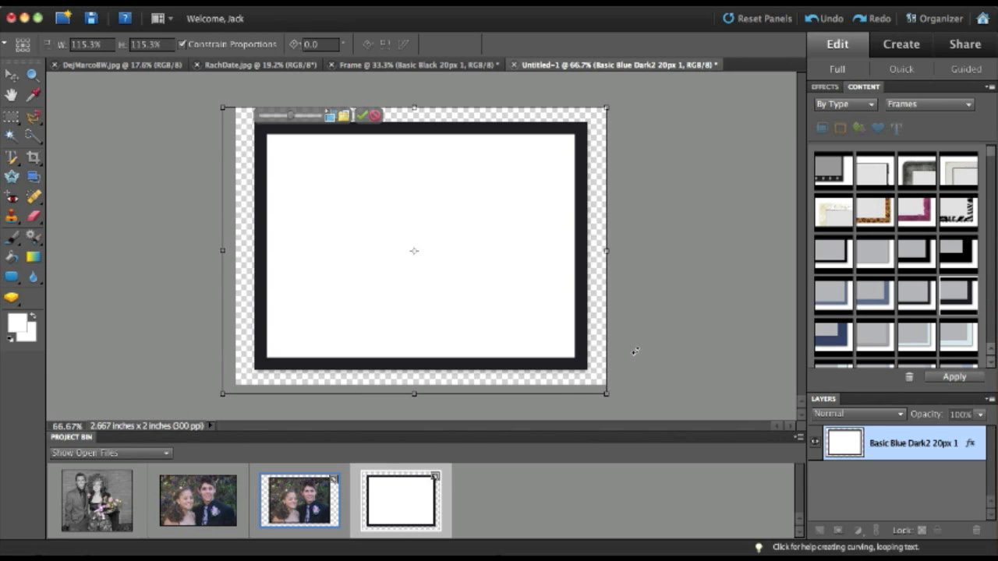
left_click(363, 117)
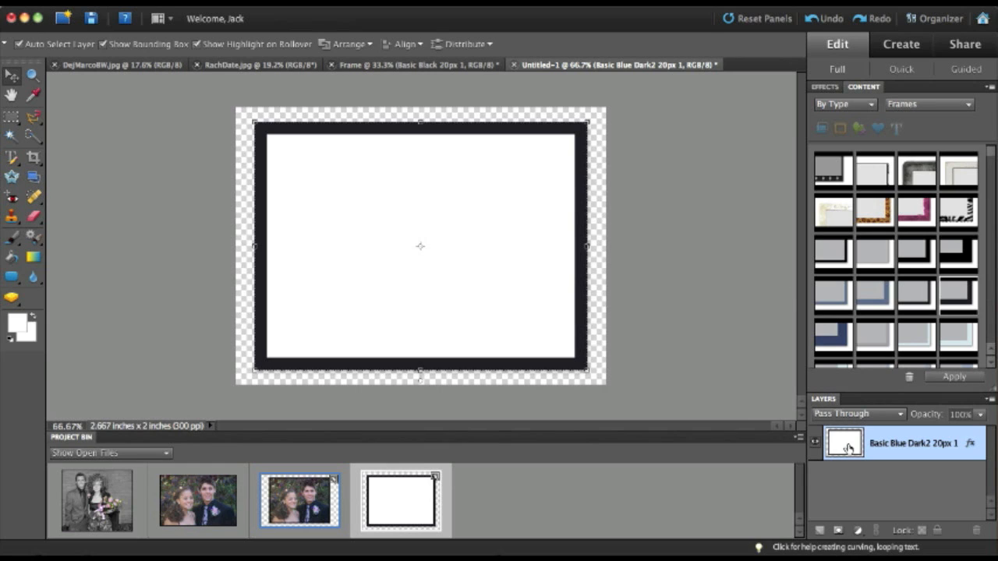
Step: Add an empty layer above the frame layer and bring the RachDate.jpg photo to the front
left_click(820, 530)
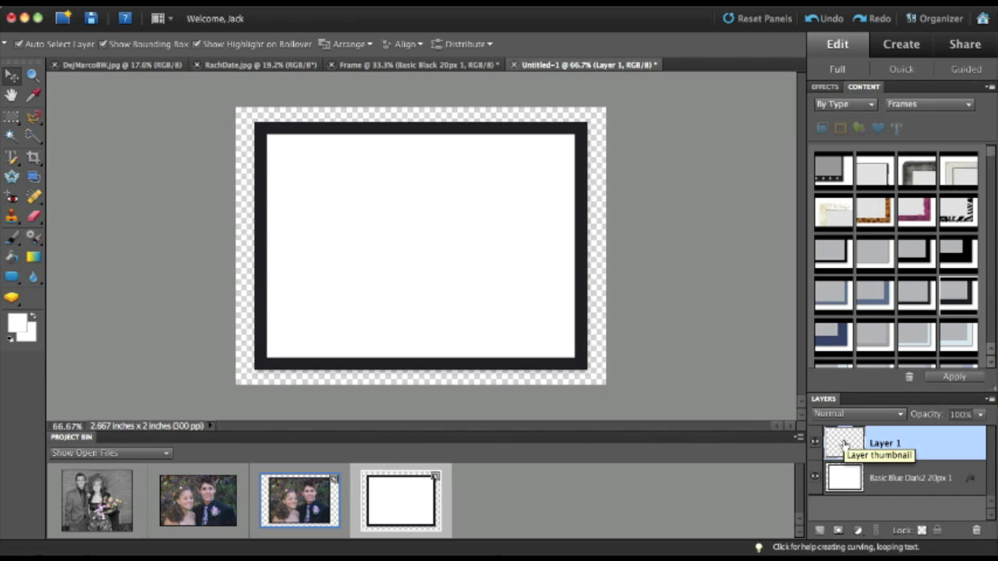
left_click(200, 505)
double_click(200, 506)
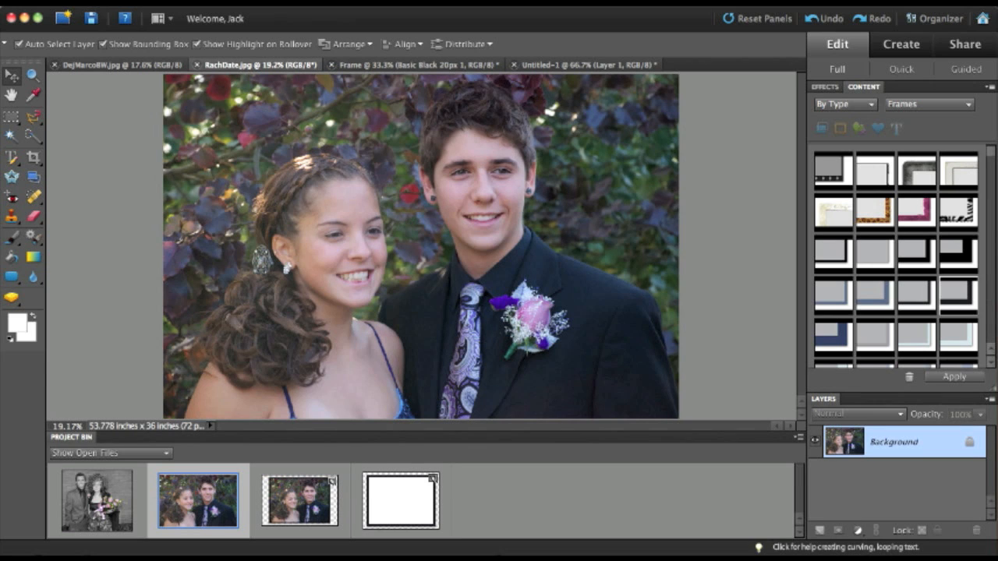
left_click(255, 2)
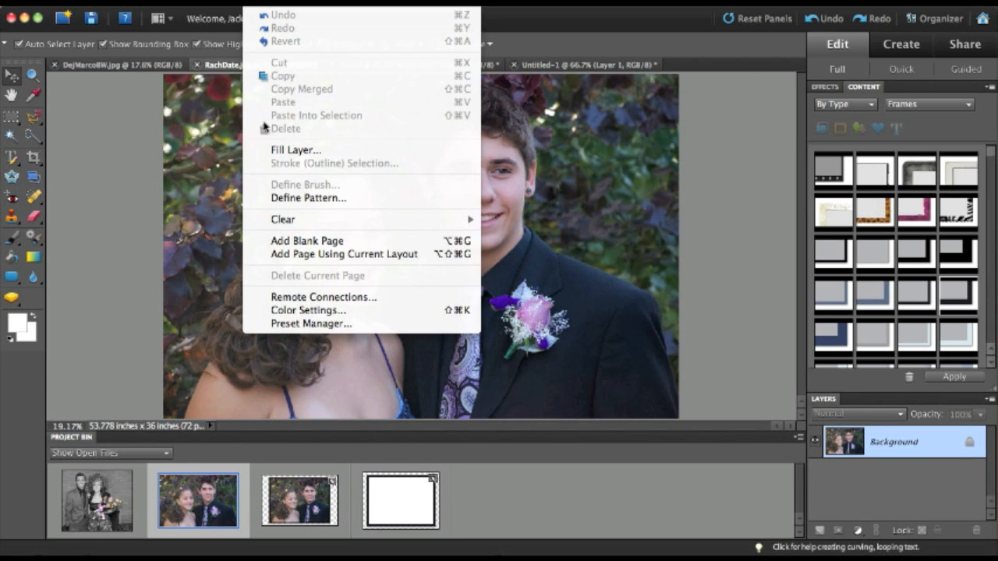
left_click(262, 2)
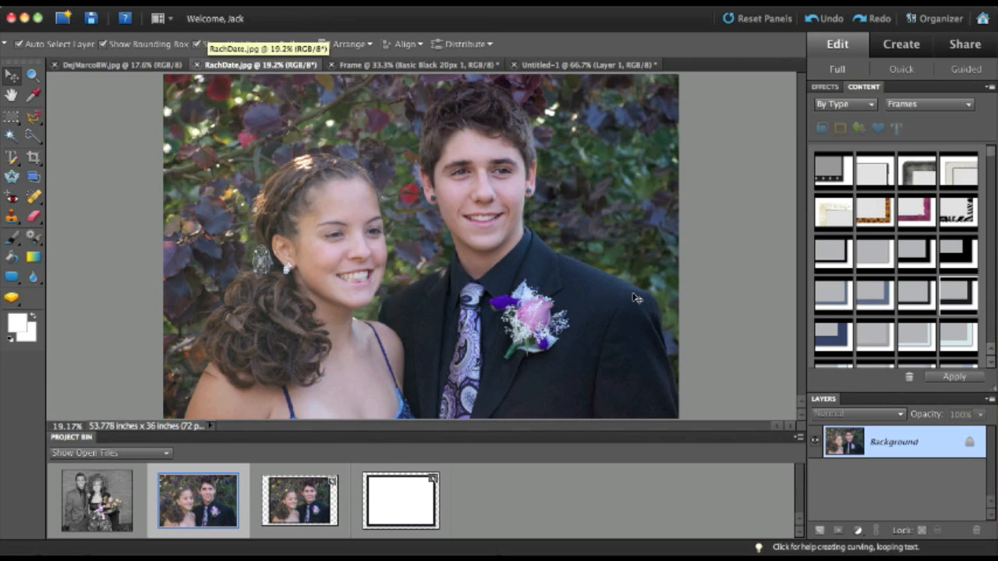
left_click(255, 3)
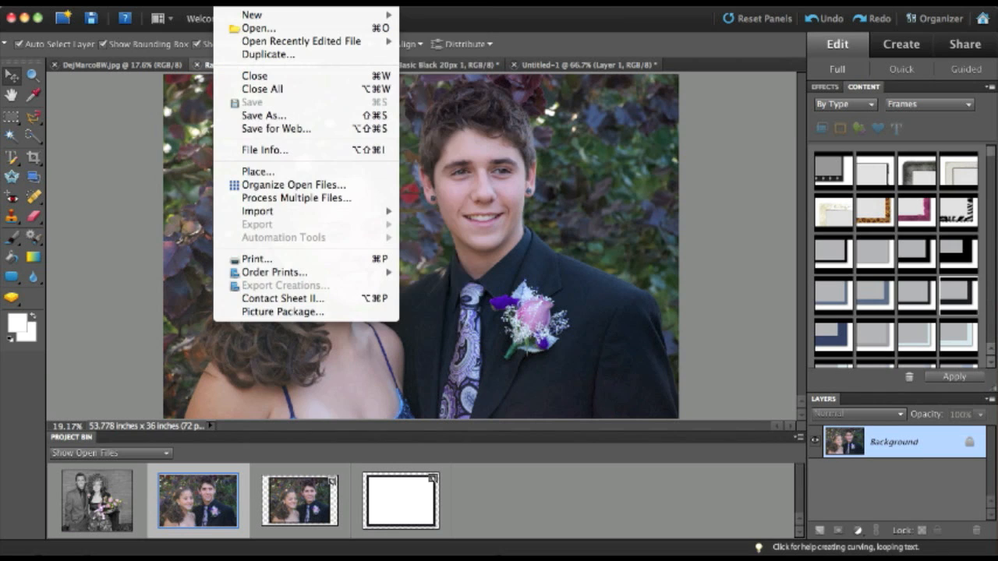
left_click(256, 3)
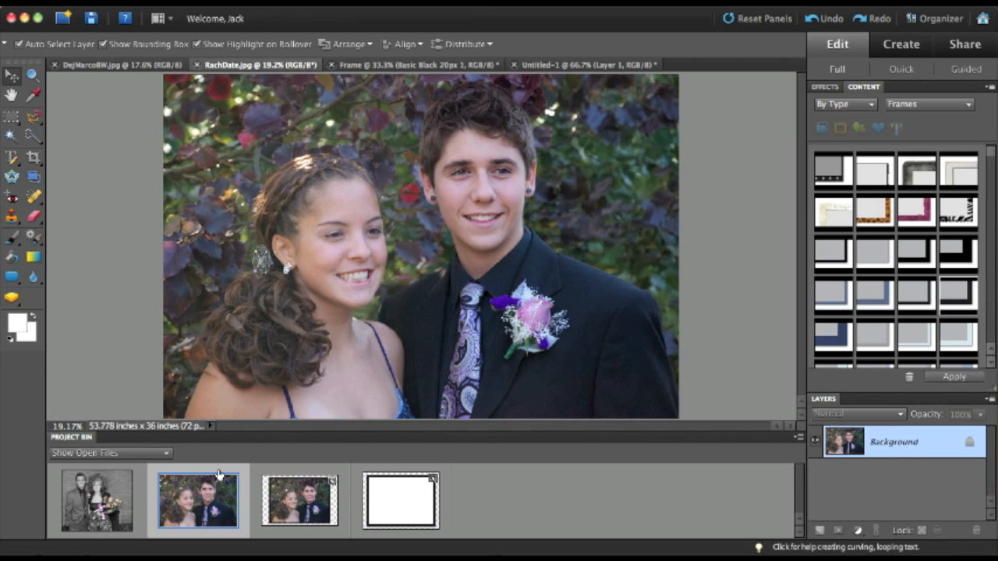
left_click(155, 67)
left_click(242, 64)
Step: Copy the entire RachDate.jpg photo and paste it into the empty Layer 1 of the Untitled-1 document
left_click(256, 3)
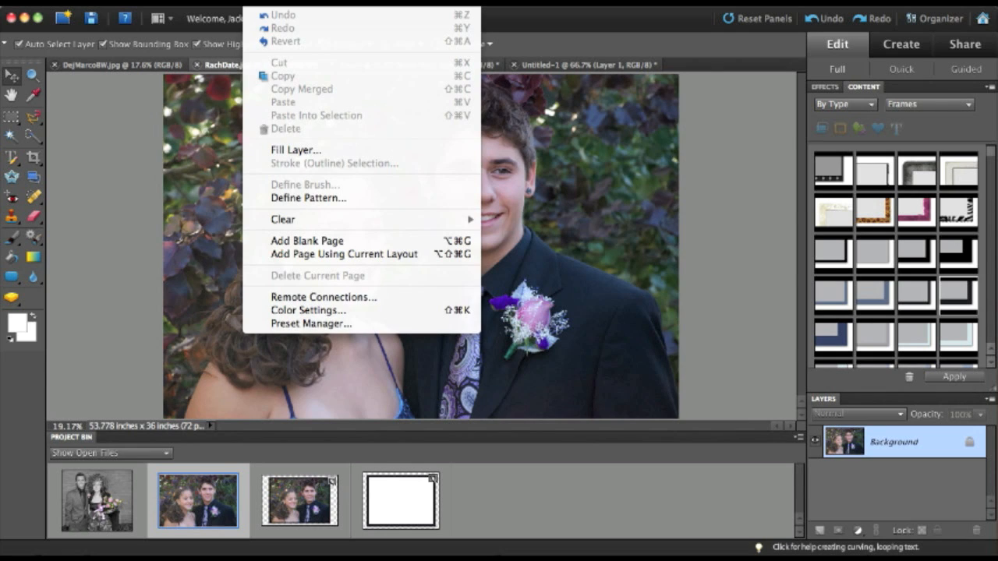
mouse_move(288, 3)
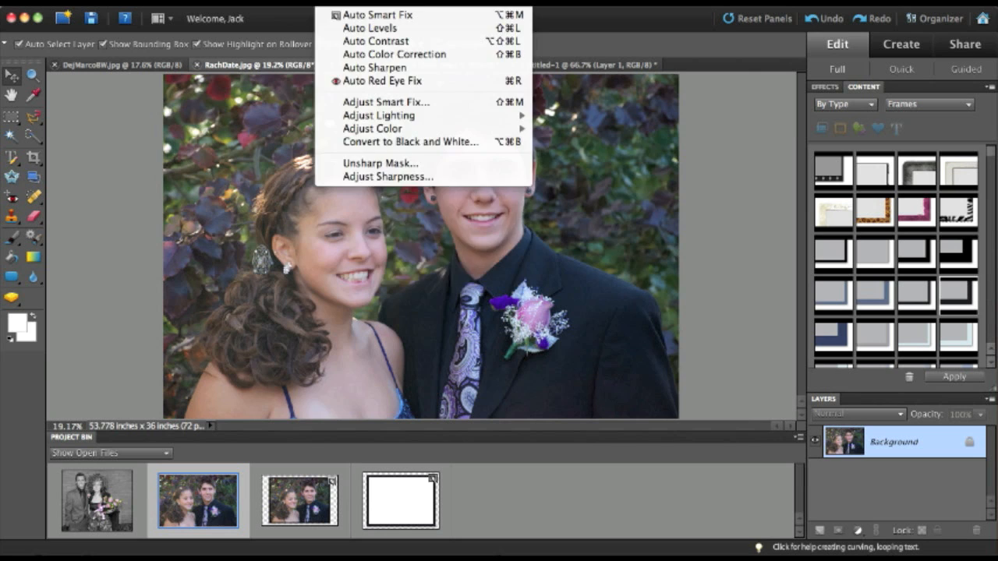
left_click(425, 14)
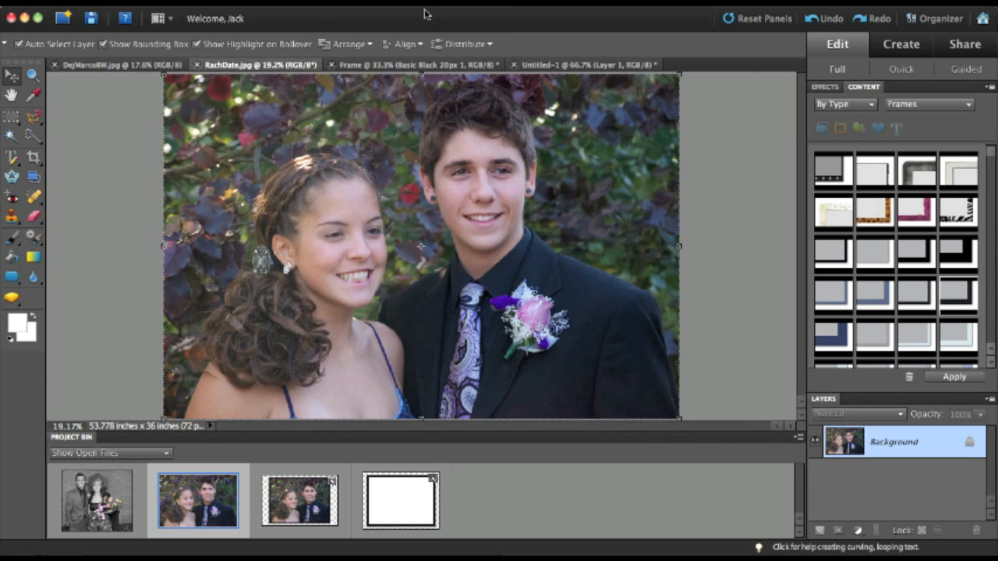
left_click(261, 3)
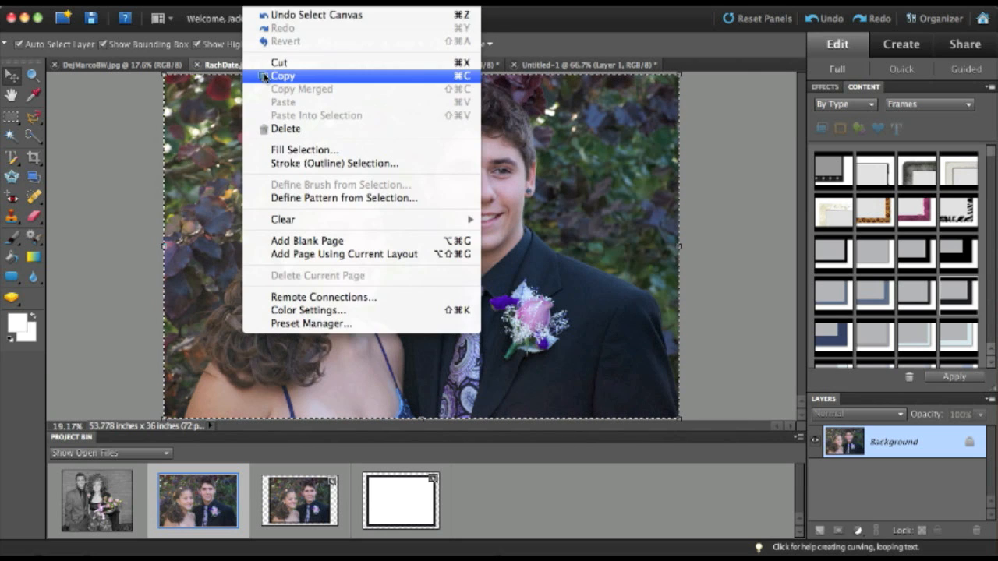
left_click(263, 76)
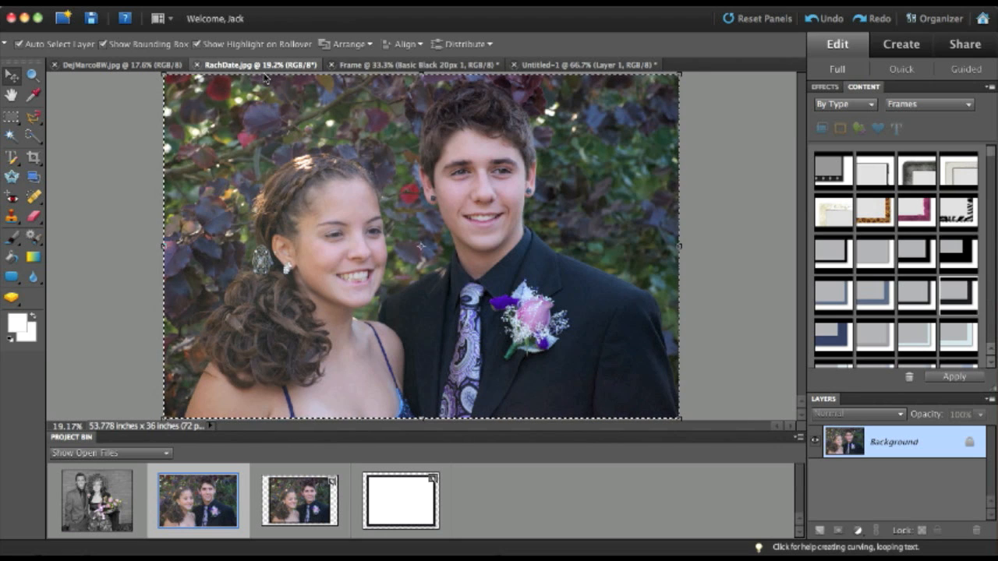
left_click(413, 508)
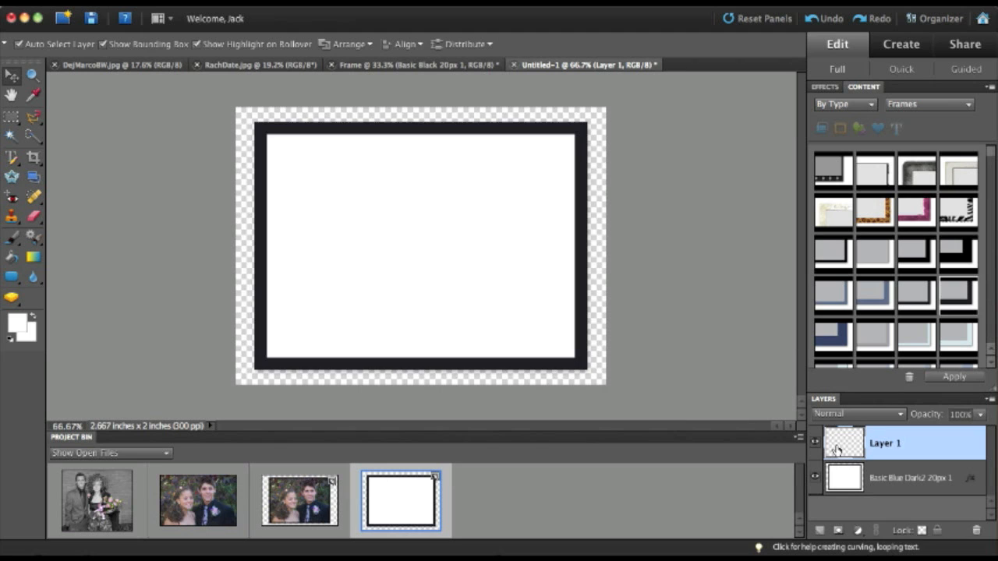
left_click(262, 2)
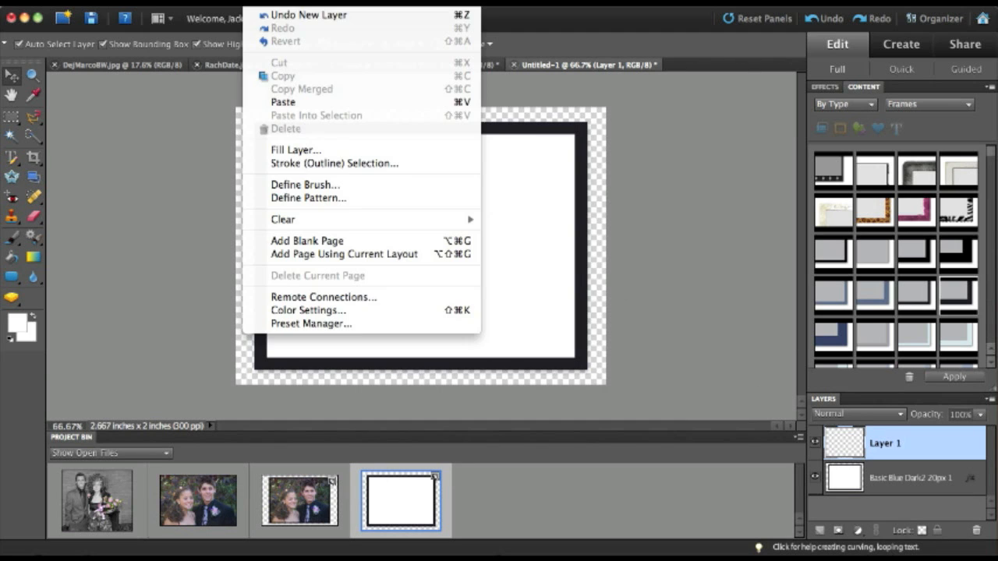
left_click(282, 103)
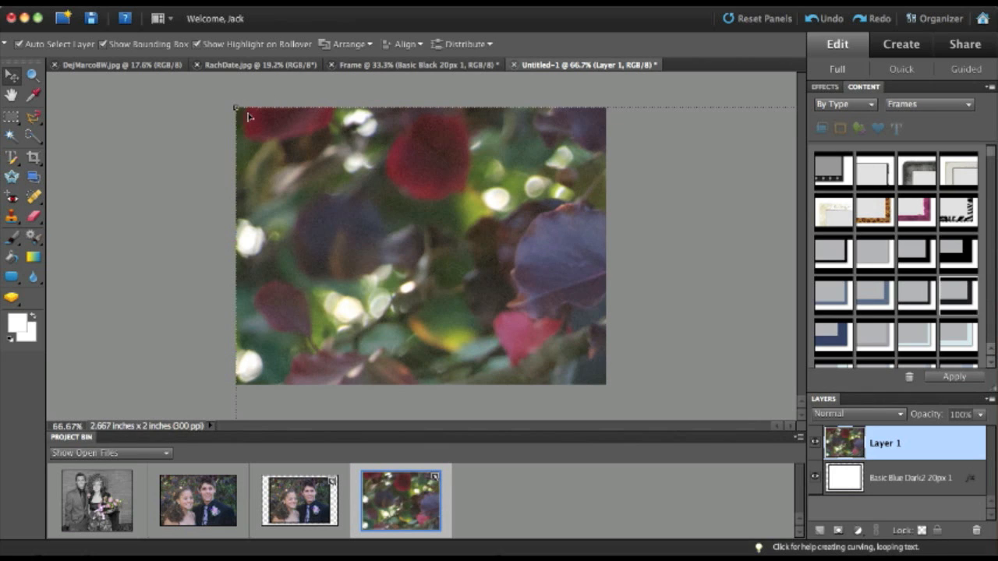
Step: Scale the pasted photo down to about 22.8% and position it over the canvas
left_click_drag(239, 111, 261, 165)
left_click_drag(148, 94, 312, 223)
left_click_drag(463, 322, 306, 230)
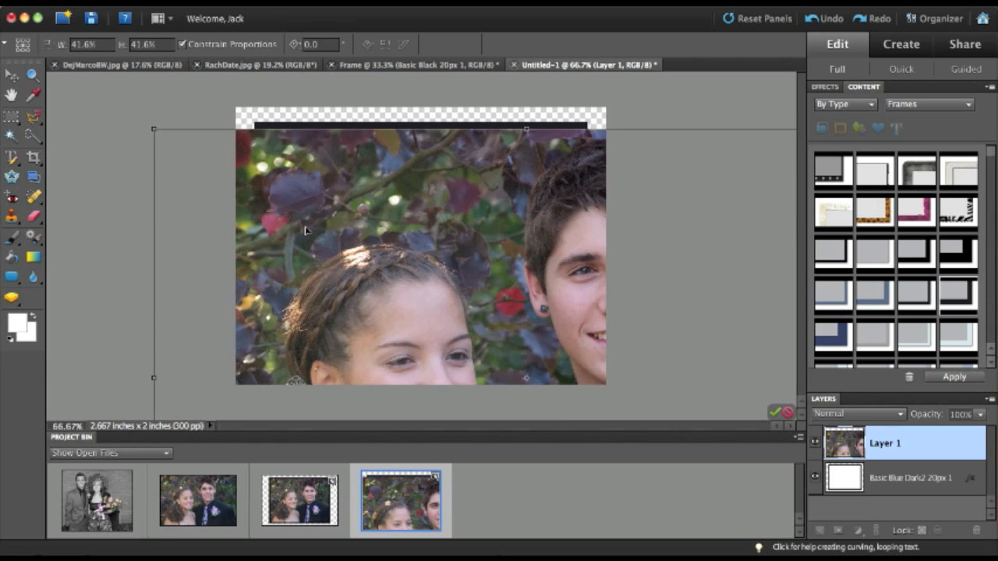
left_click_drag(156, 140, 142, 107)
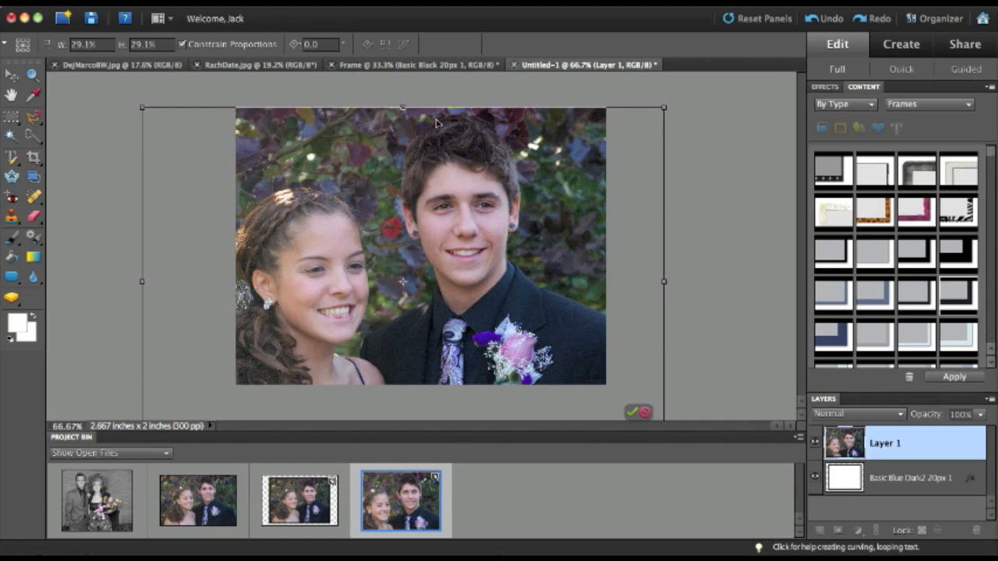
mouse_move(402, 109)
left_mouse_down()
mouse_move(408, 255)
mouse_move(408, 92)
mouse_move(407, 112)
left_mouse_up()
left_click_drag(140, 107, 255, 183)
left_click_drag(379, 240, 367, 185)
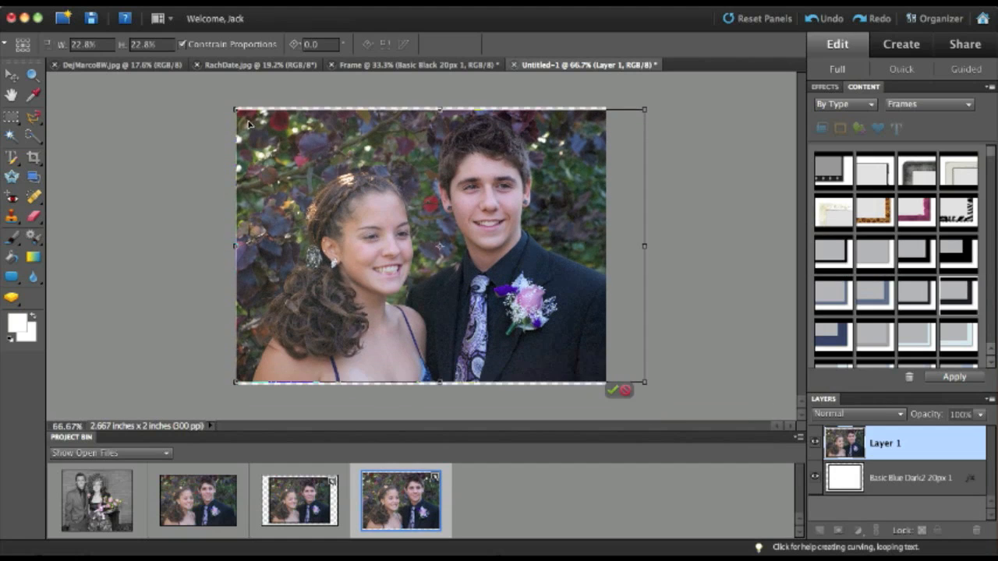
Step: Fine-tune the photo's scale to about 23.2% and its position to cover the whole canvas, and apply the transformation
mouse_move(237, 112)
left_mouse_down()
mouse_move(323, 167)
mouse_move(232, 107)
left_mouse_up()
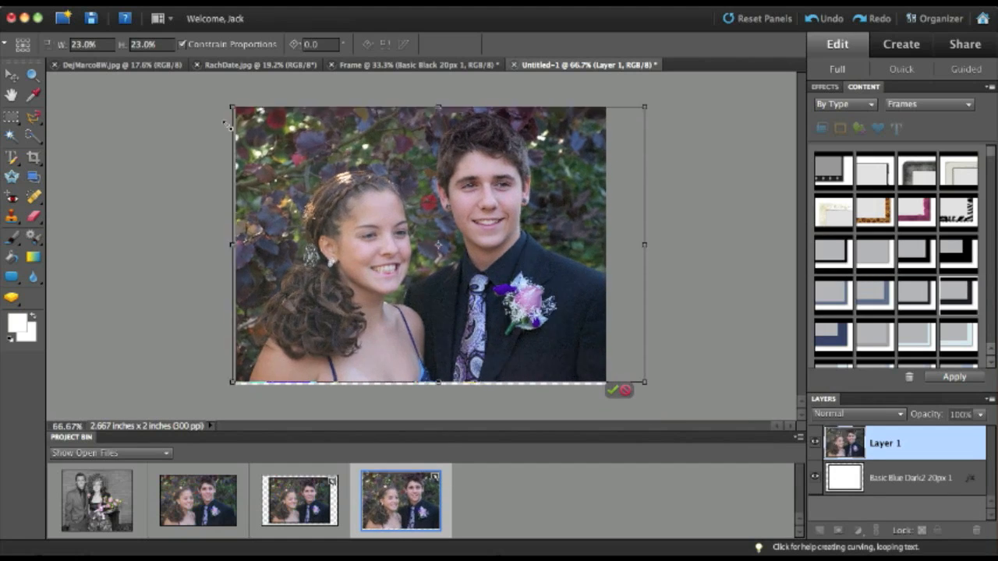
left_click_drag(644, 382, 639, 384)
key("Down")
key("Down")
key("Down")
key("Down")
key("Down")
key("Down")
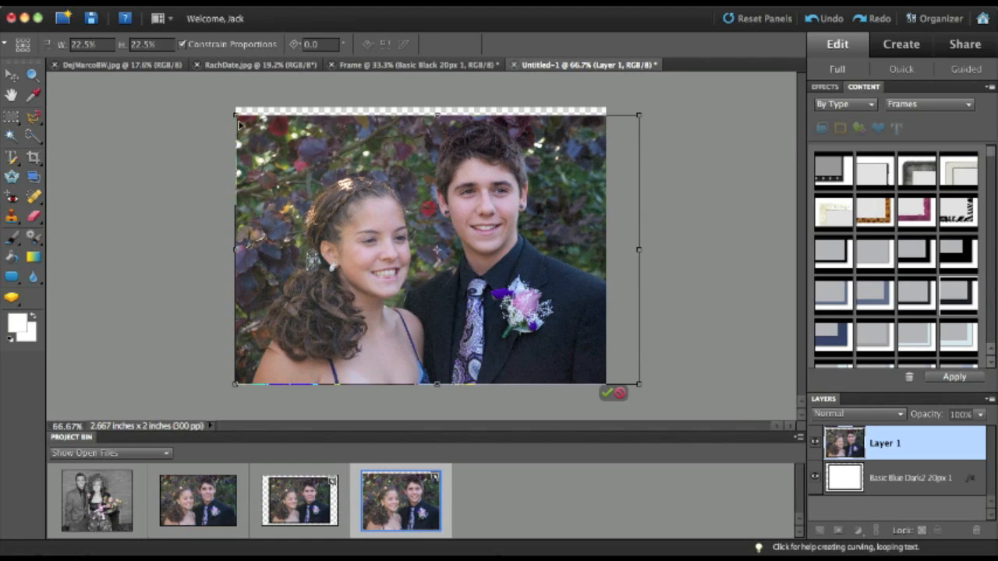
left_click_drag(235, 115, 223, 106)
left_click_drag(823, 442, 843, 477)
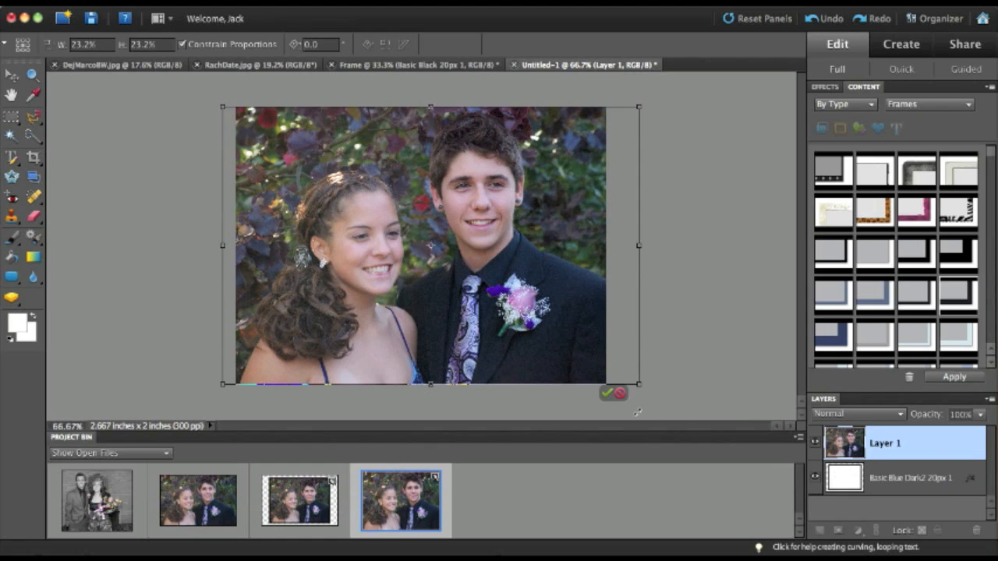
left_click(607, 395)
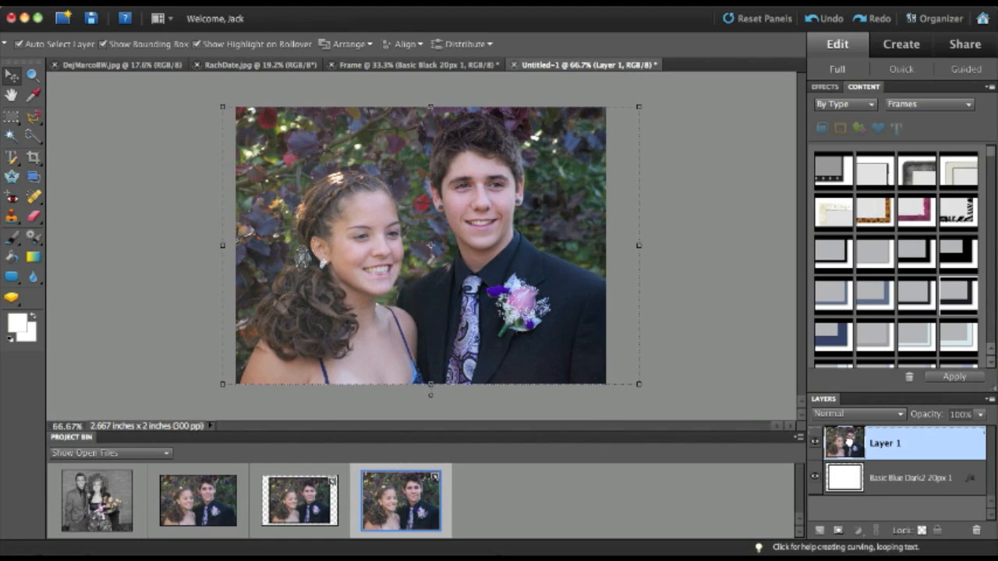
Step: Try the photo layer beneath the frame layer, and return it to the top of the layer stack
left_click_drag(850, 442, 849, 446)
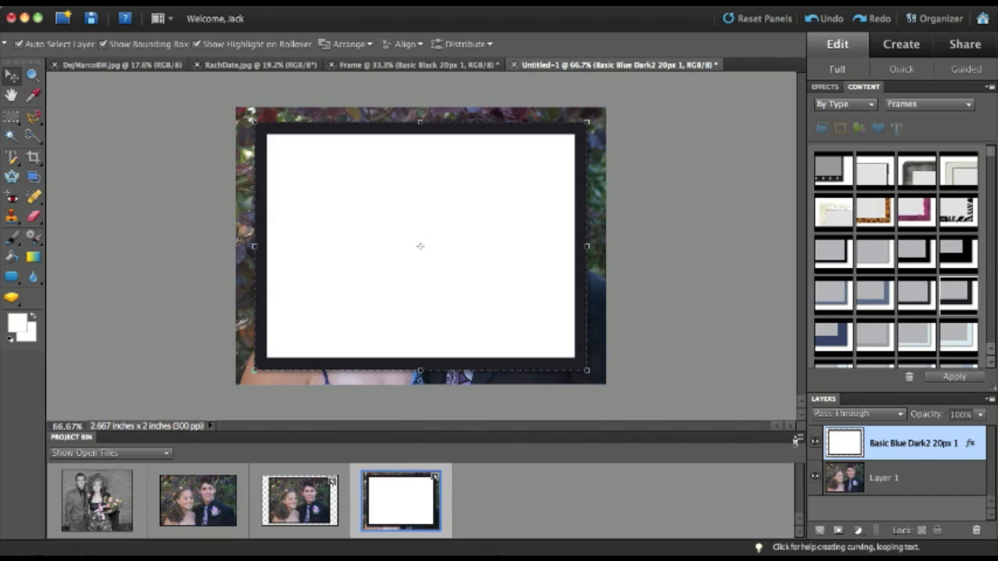
left_click(833, 477)
left_click_drag(841, 450, 843, 430)
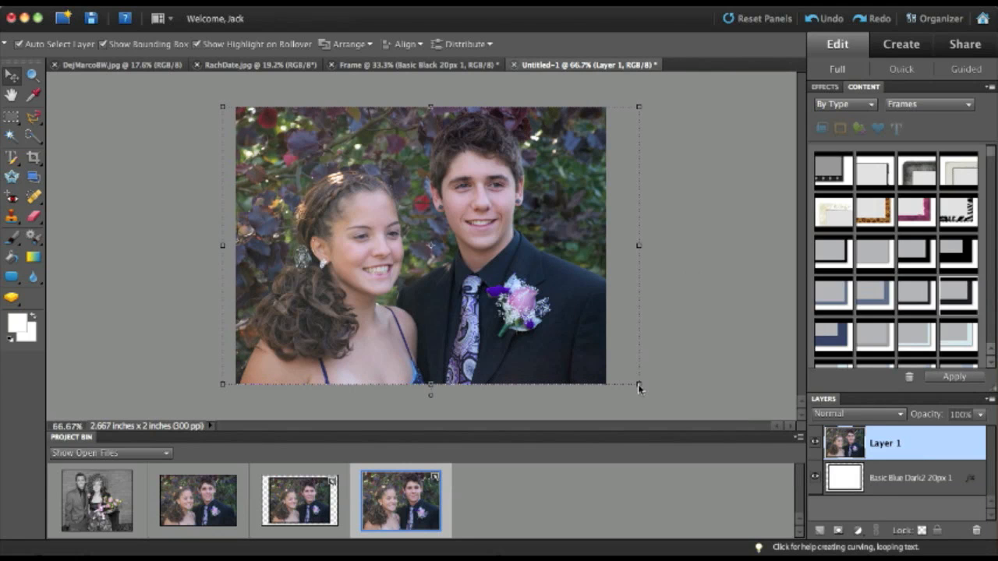
Step: Scale the photo layer to about 75.1%, stretch its height slightly to fit the dark frame's opening, and deselect the layer
left_click_drag(641, 385, 546, 323)
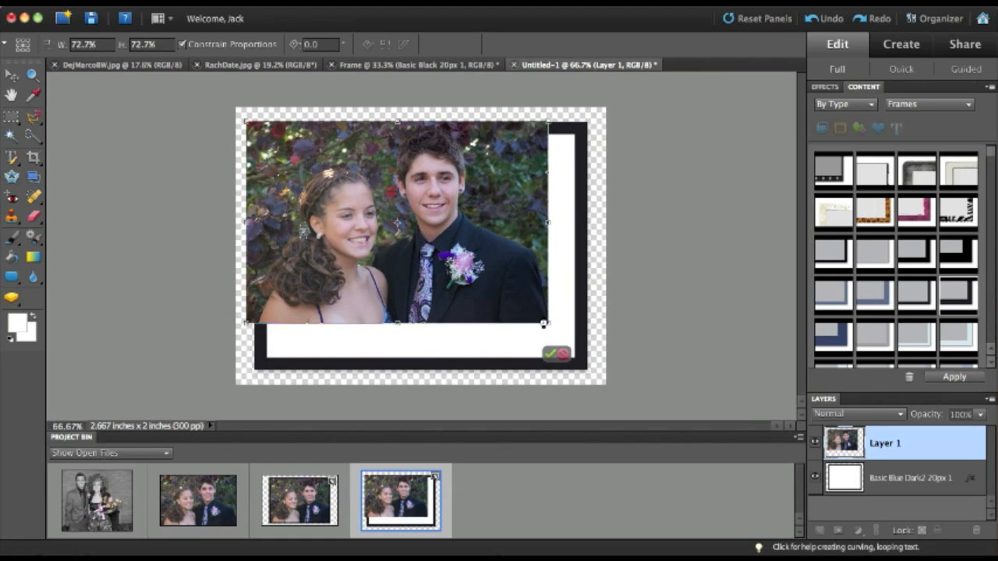
mouse_move(473, 292)
left_mouse_down()
mouse_move(495, 316)
mouse_move(487, 304)
left_mouse_up()
left_click_drag(565, 338, 575, 346)
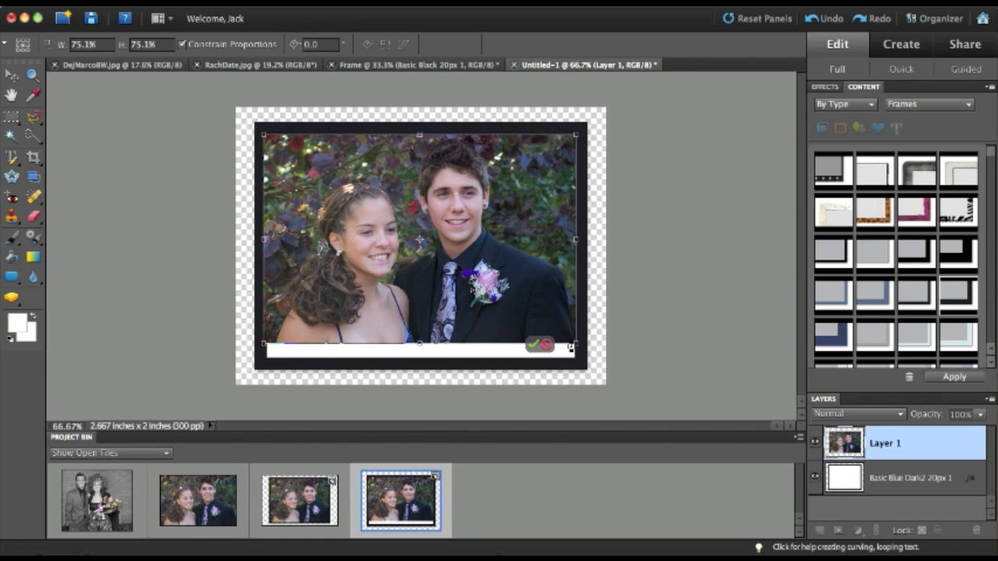
mouse_move(422, 350)
left_mouse_down()
mouse_move(421, 361)
mouse_move(426, 341)
left_mouse_up()
left_click(543, 365)
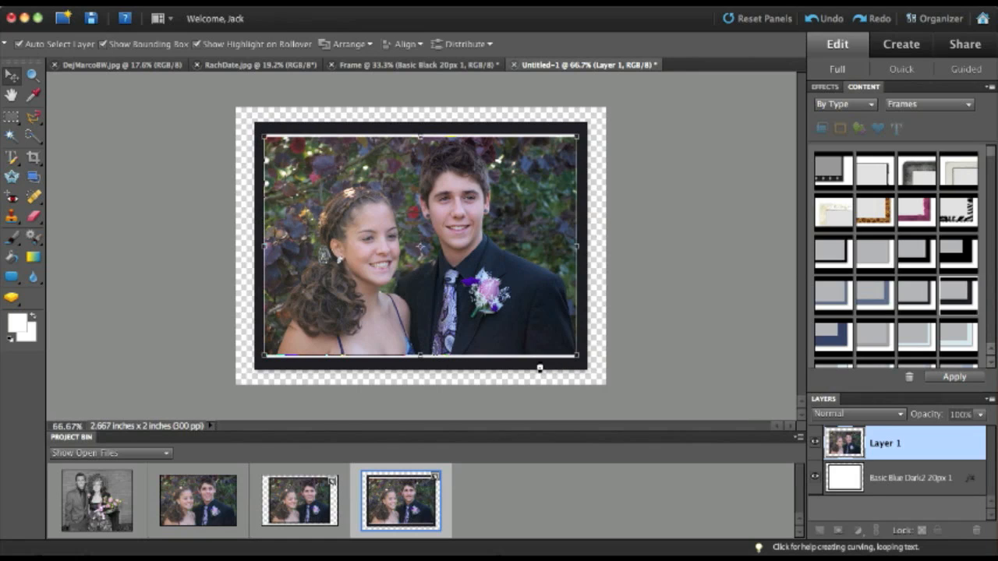
left_click(741, 347)
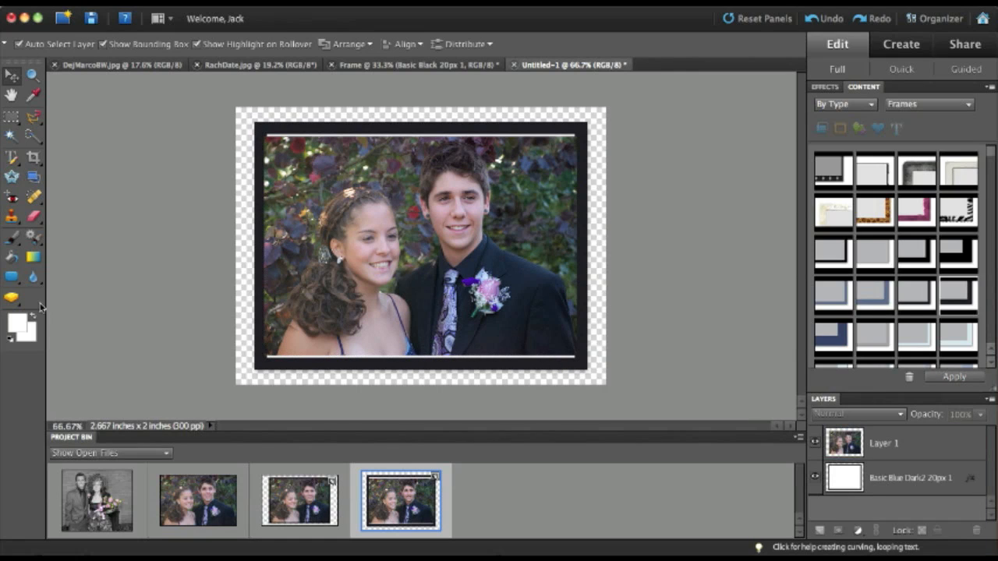